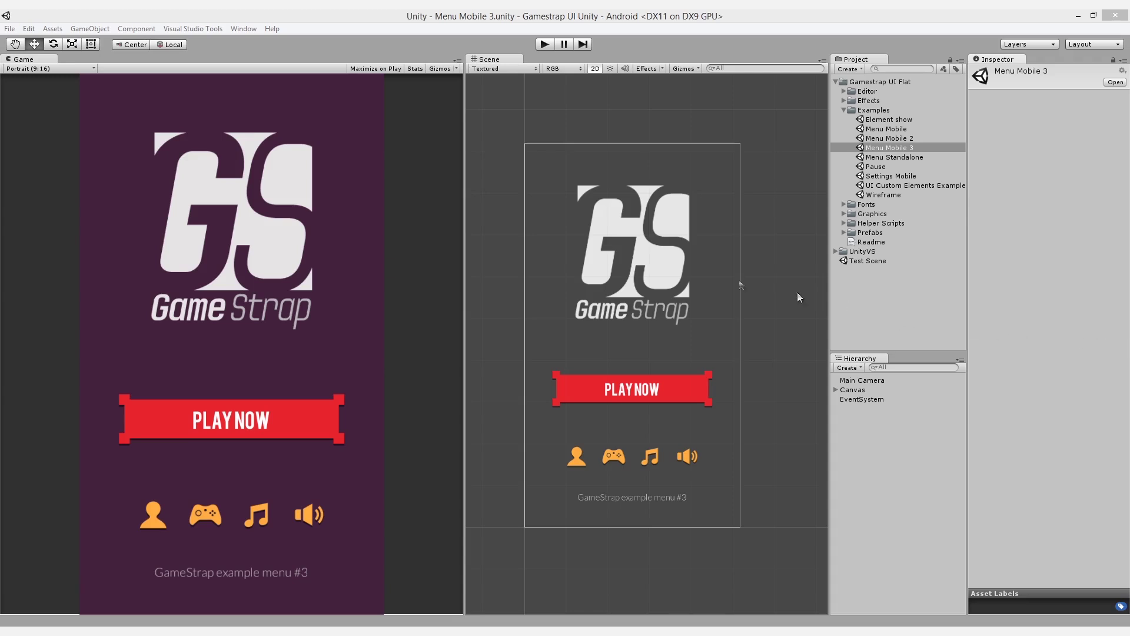
Create a new scene and set the Main Camera background colour to R 66, G 30, B 60
left_click(10, 28)
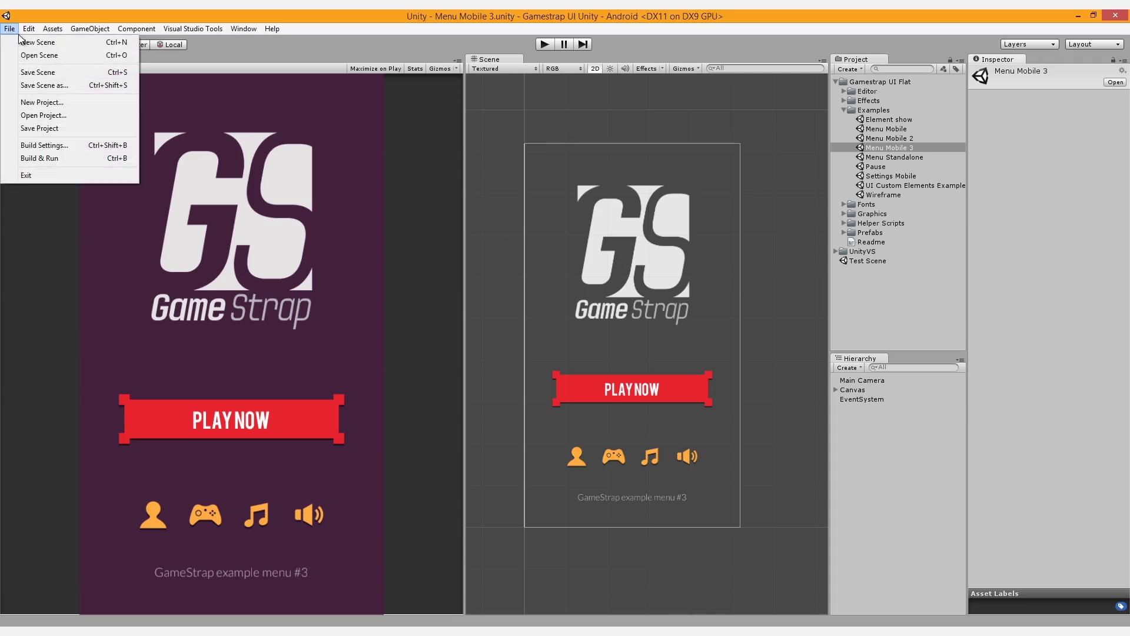
left_click(23, 42)
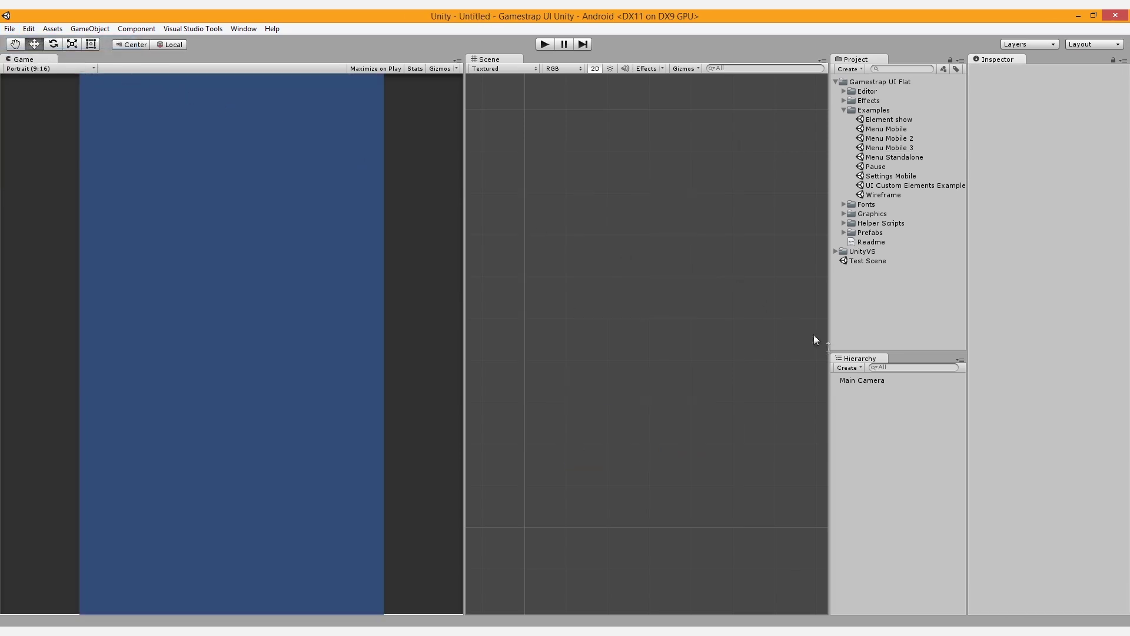
left_click(850, 380)
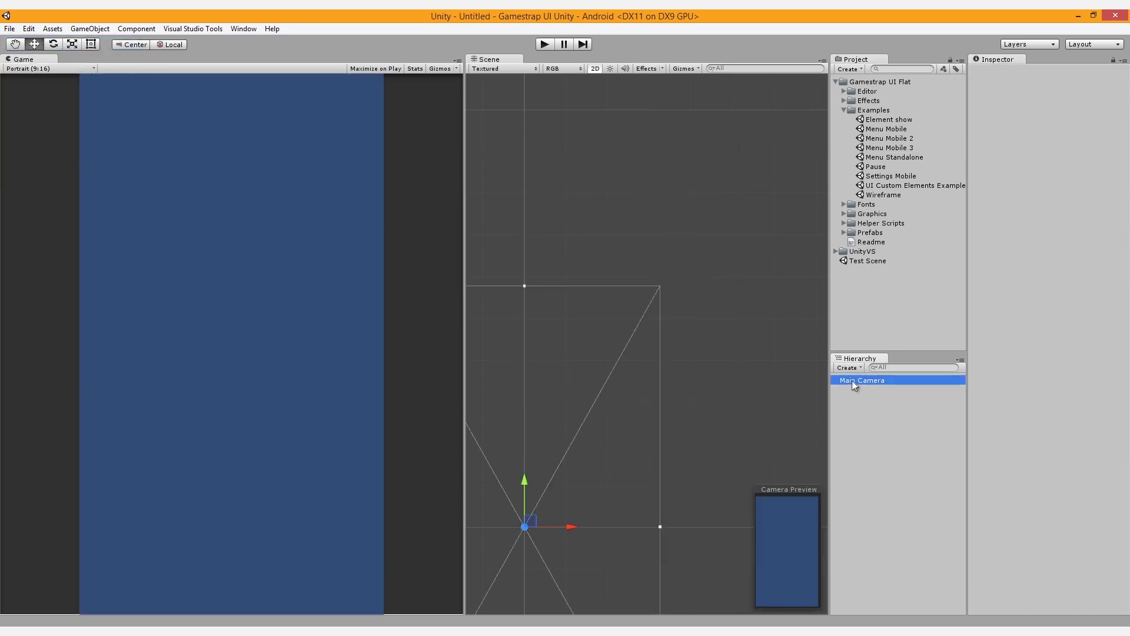
left_click(1081, 158)
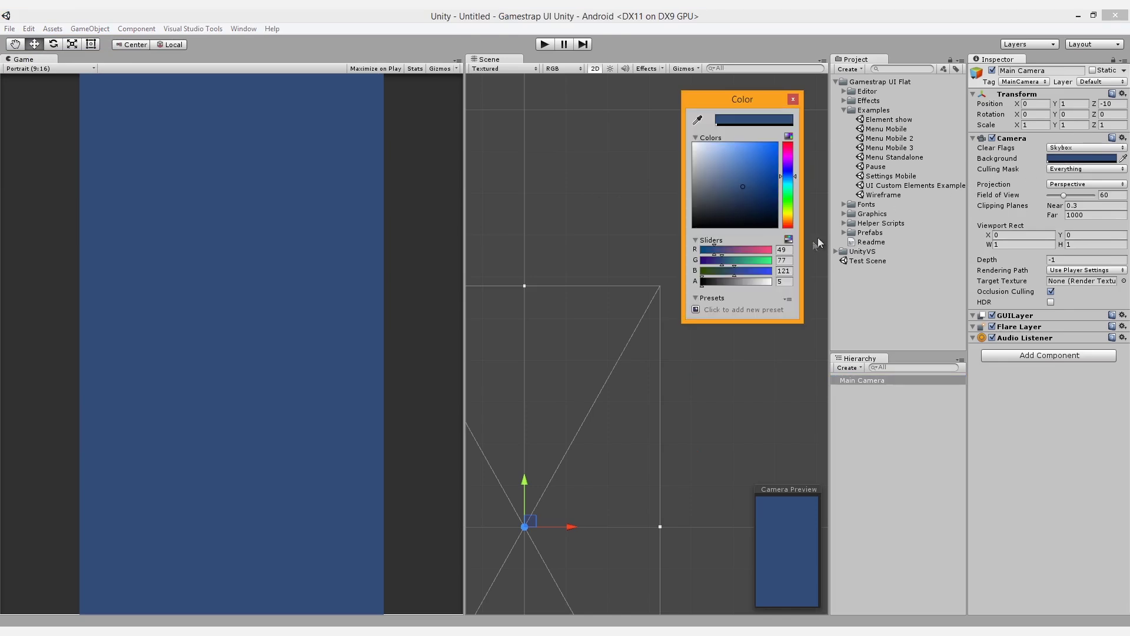
left_click(790, 249)
type("66")
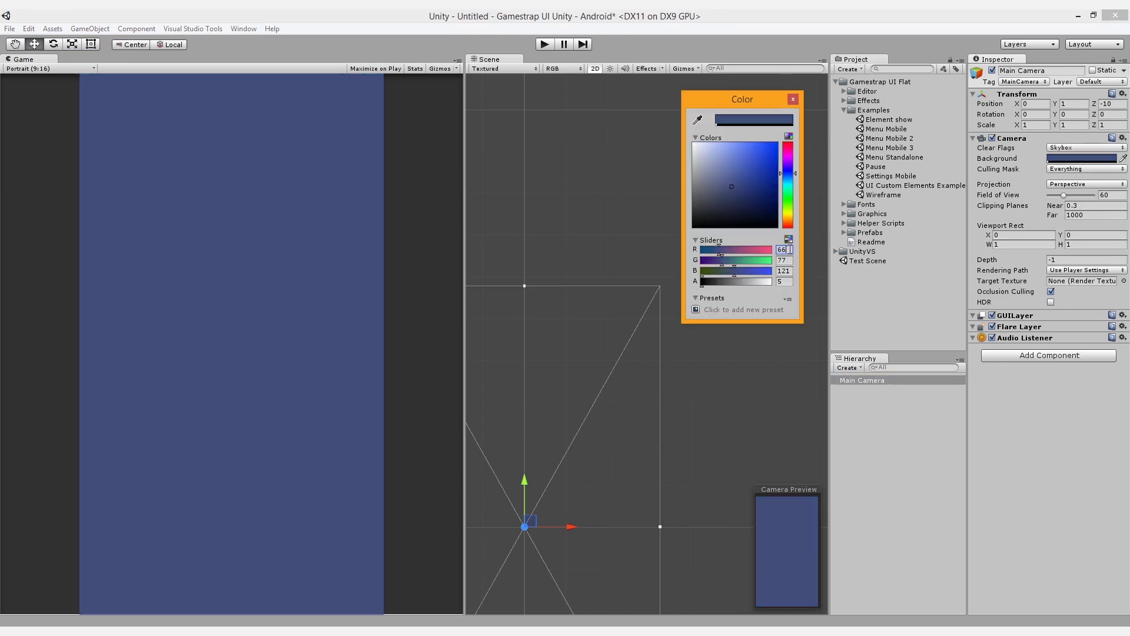
key("Tab")
type("30")
key("Tab")
type("60")
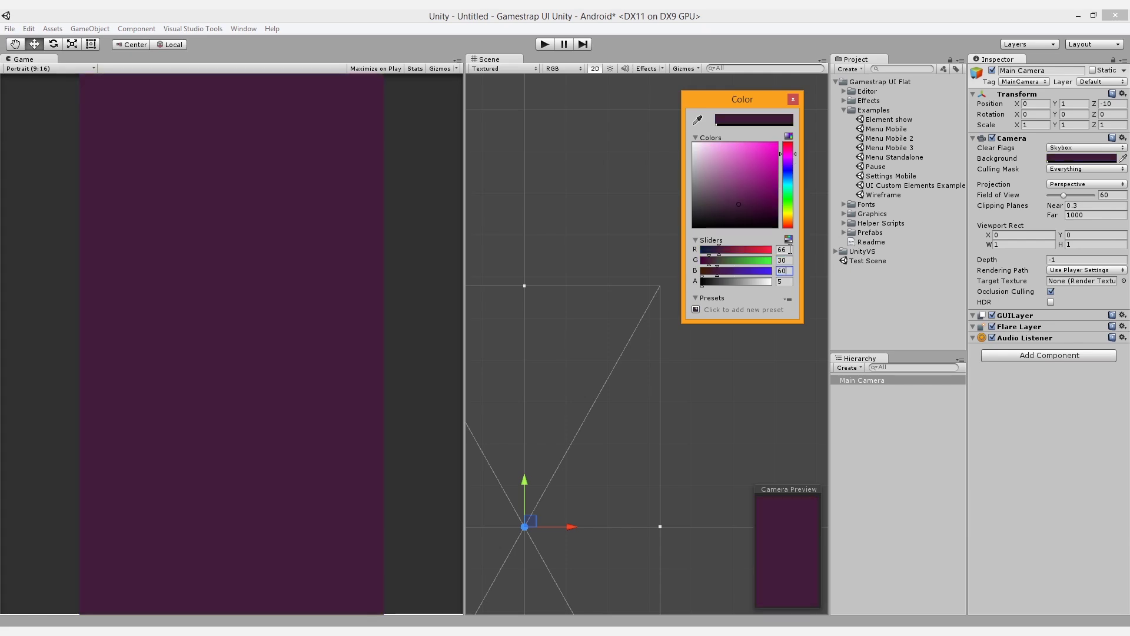
key("Return")
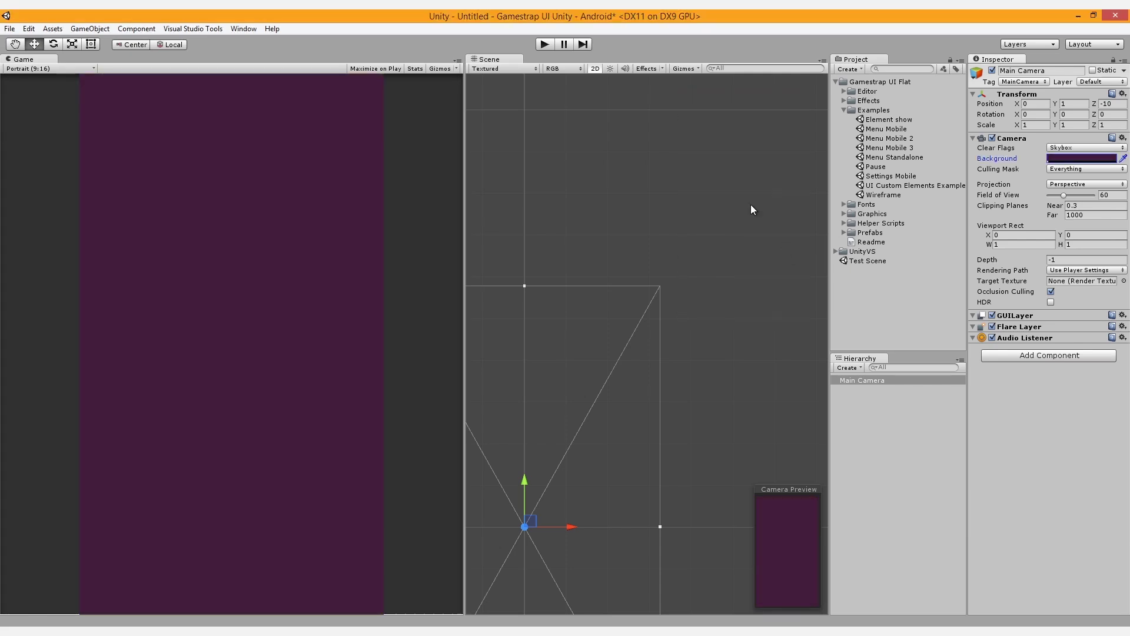
left_click(859, 412)
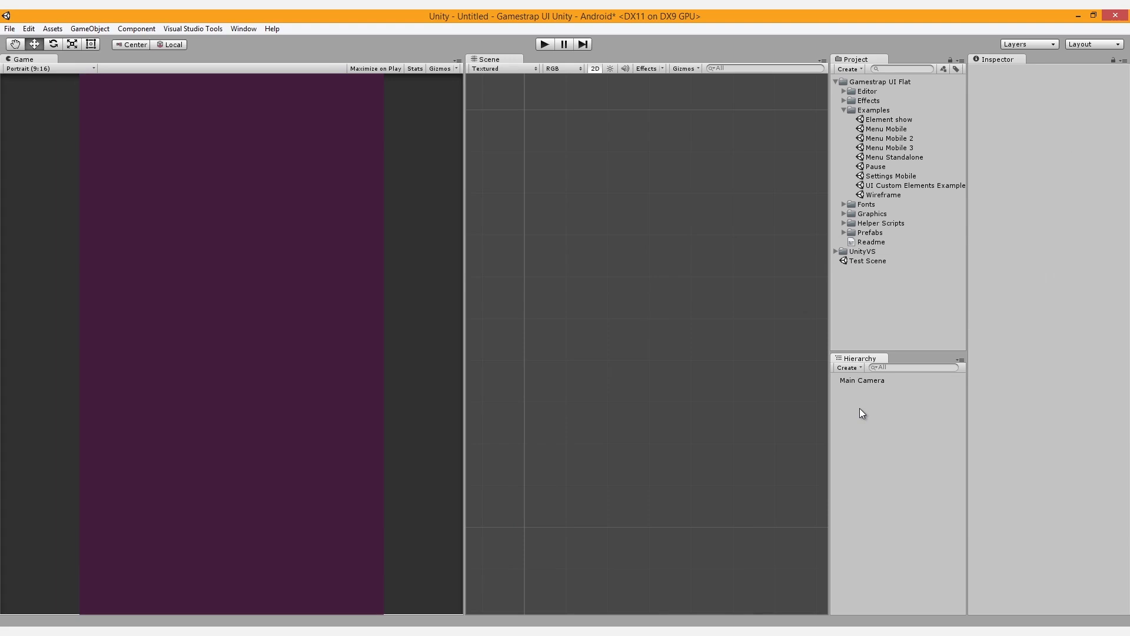
Add a UI Canvas to the scene and preview the game at Free Aspect
right_click(861, 413)
mouse_move(924, 571)
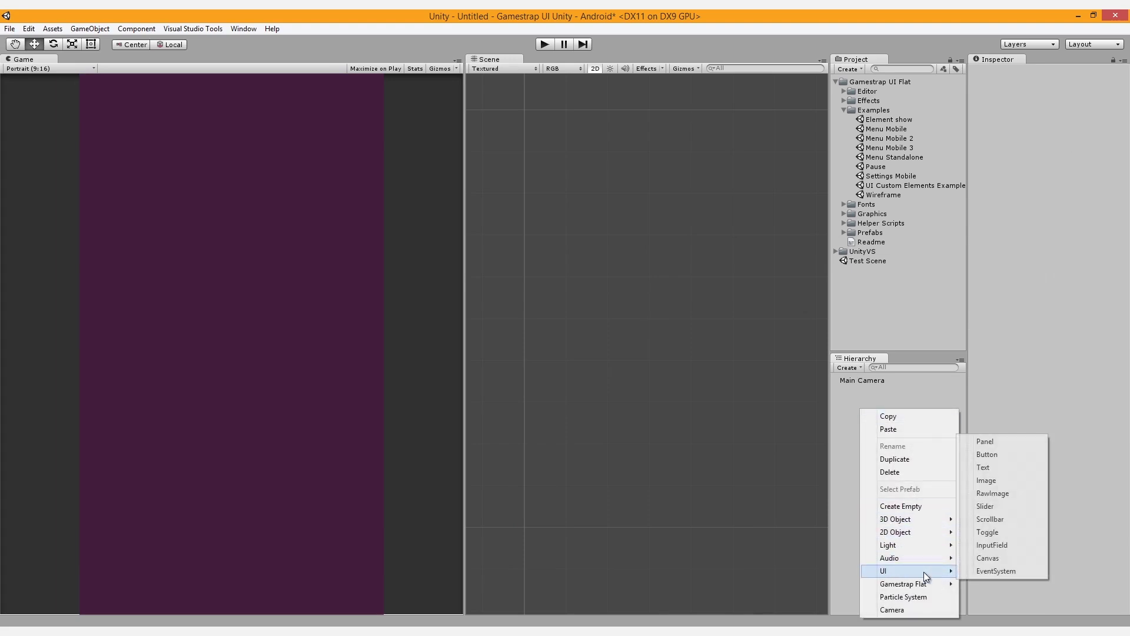
left_click(993, 557)
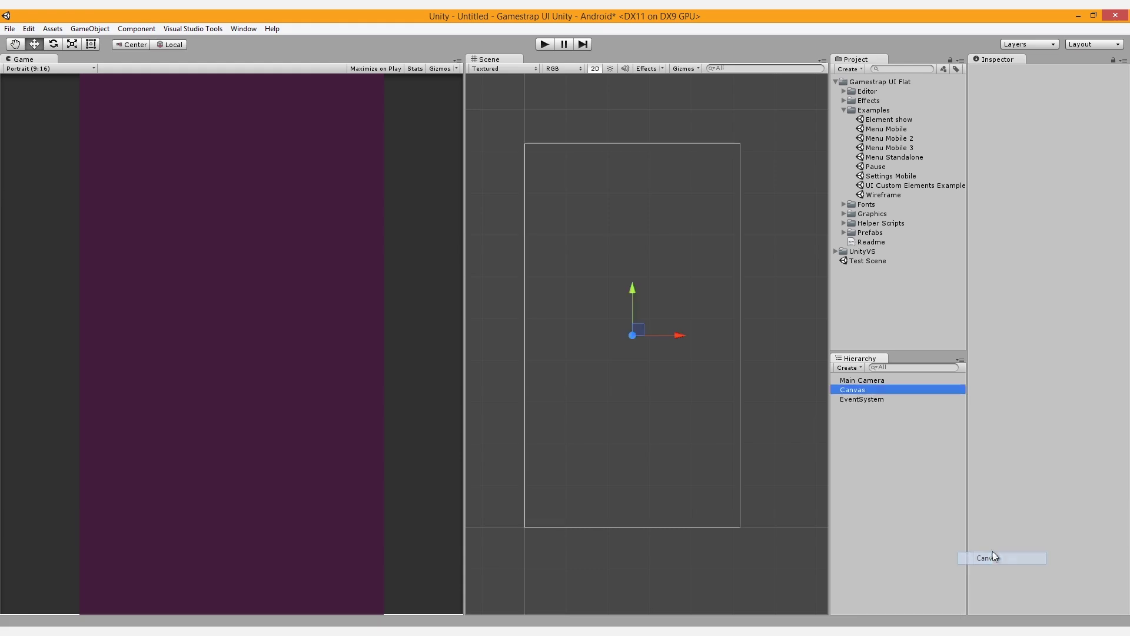
left_click(64, 70)
left_click(65, 80)
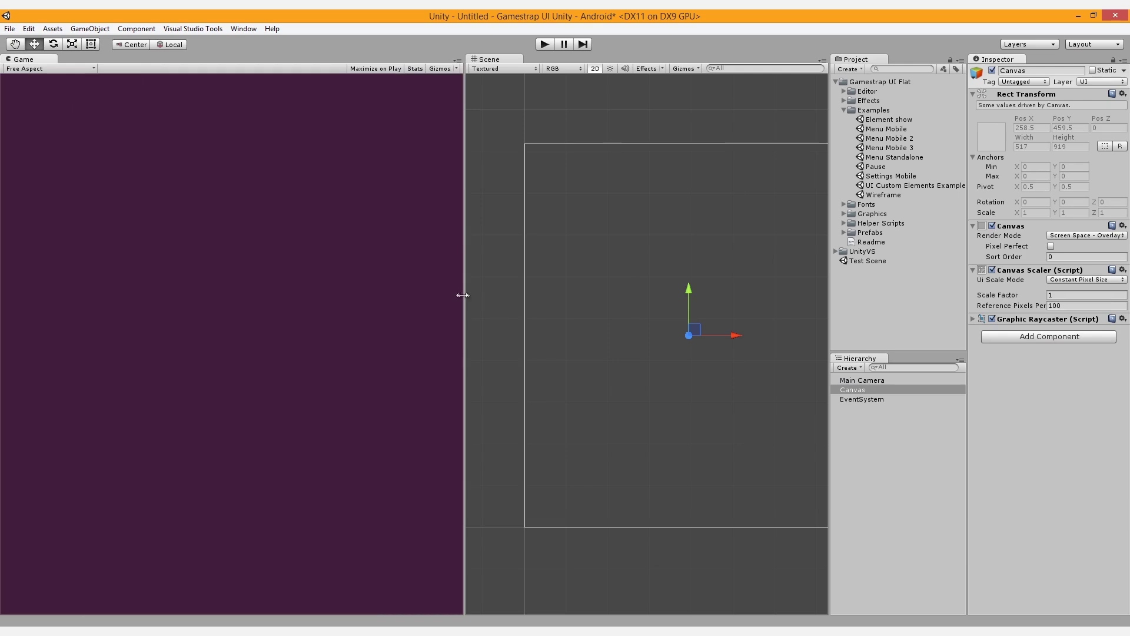
left_click_drag(463, 294, 365, 309)
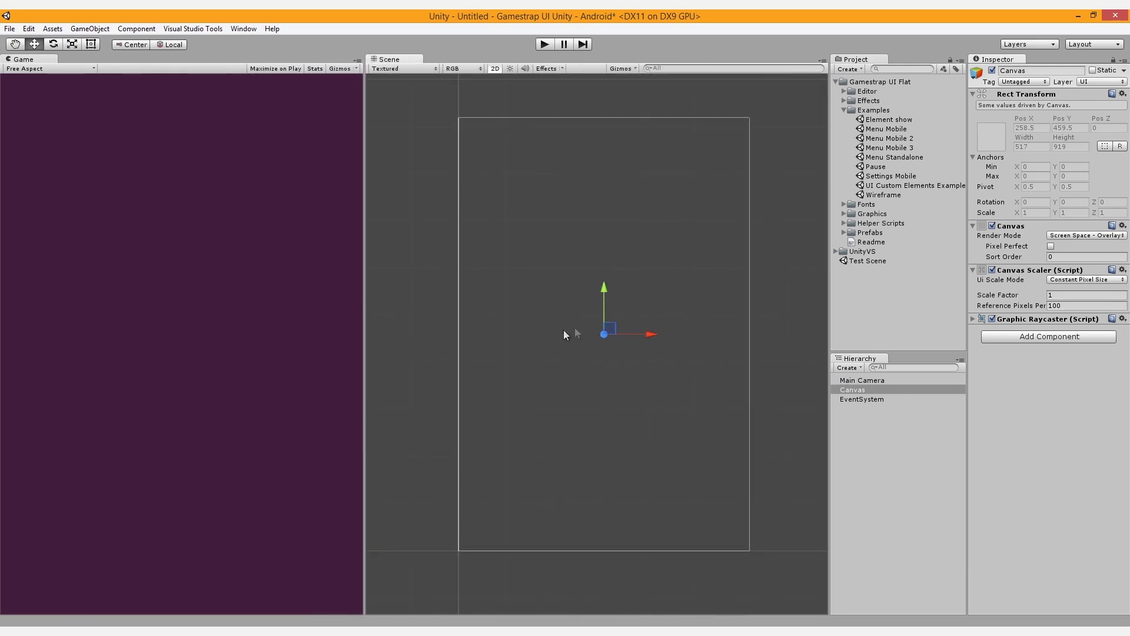
Make the Canvas Scale With Screen Size, matched fully to height
left_click(1067, 279)
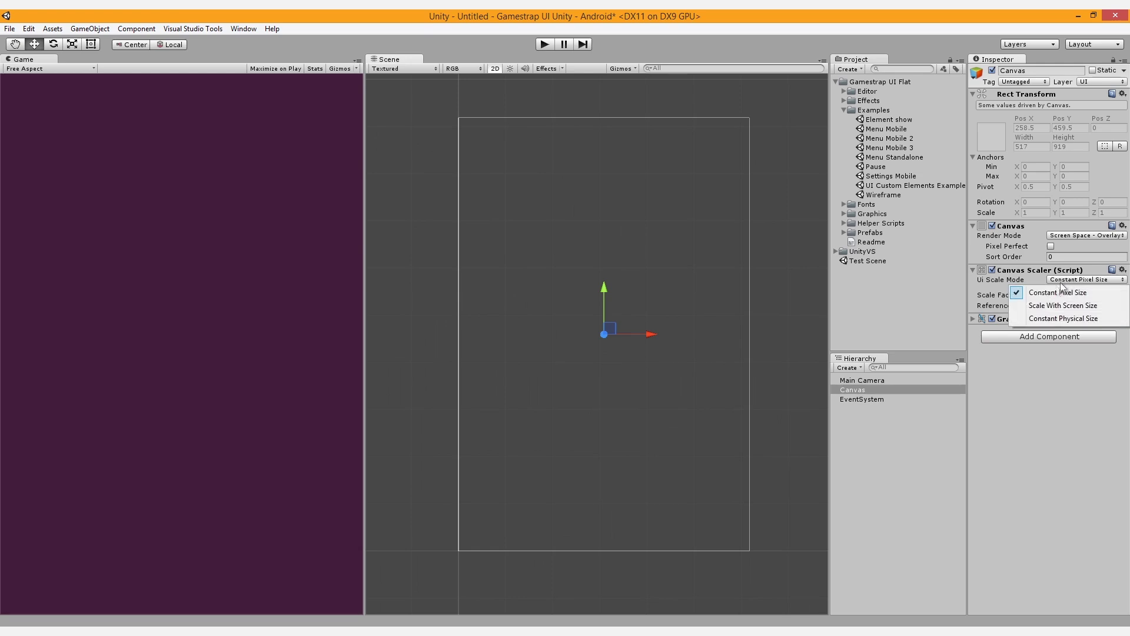
left_click(1048, 305)
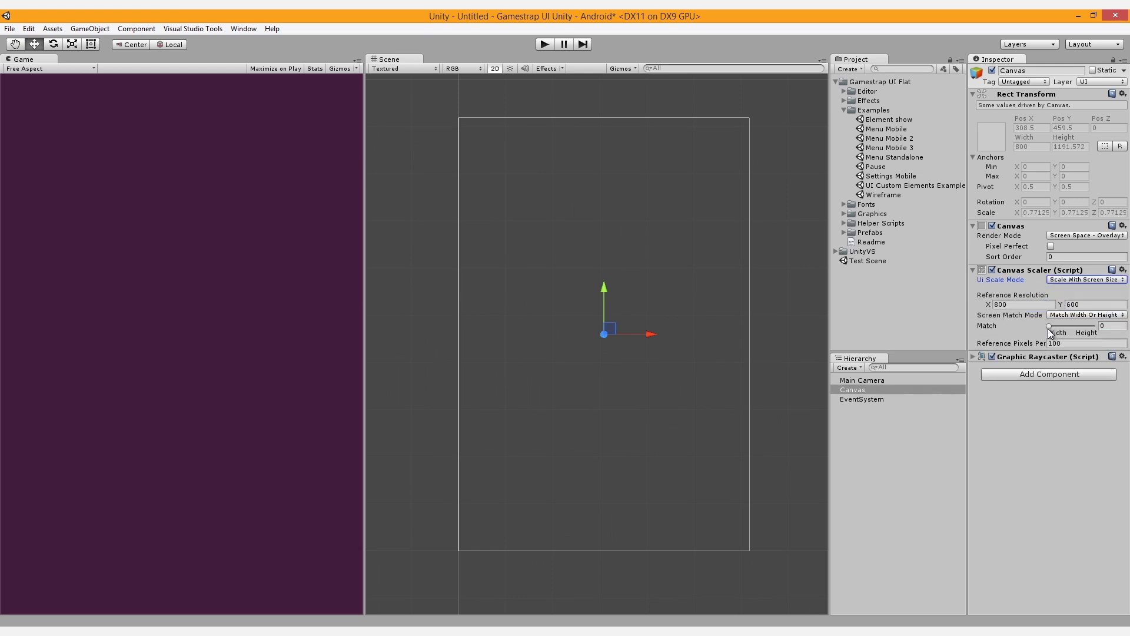
left_click_drag(1049, 326, 1101, 327)
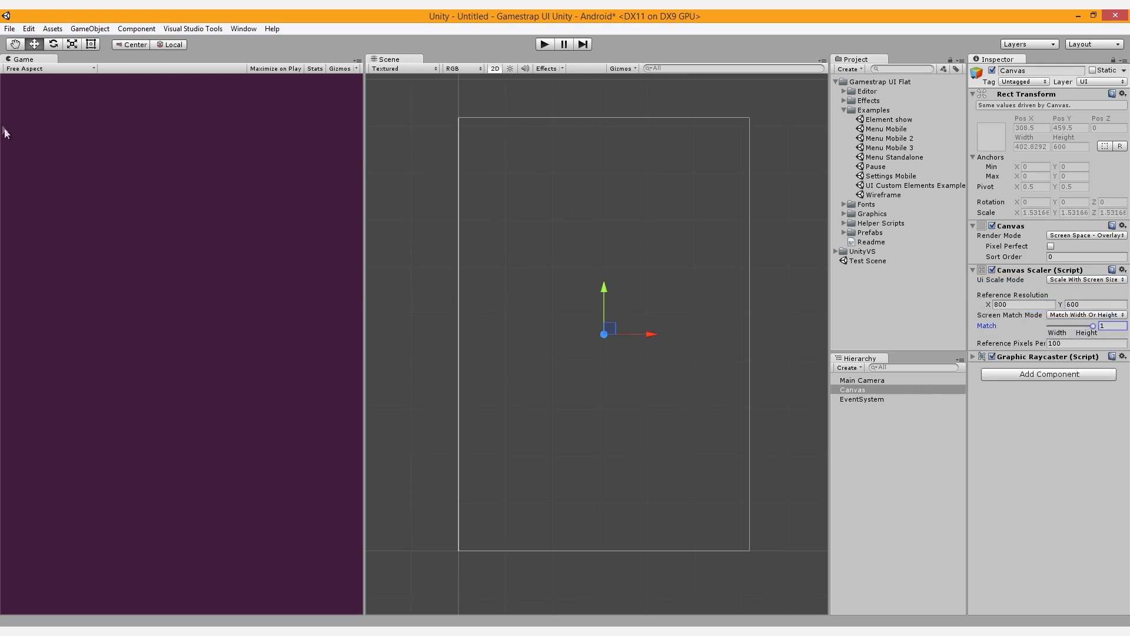
Preview the Game view at Portrait (9:16) and rebalance the Game and Scene panel widths
left_click(53, 68)
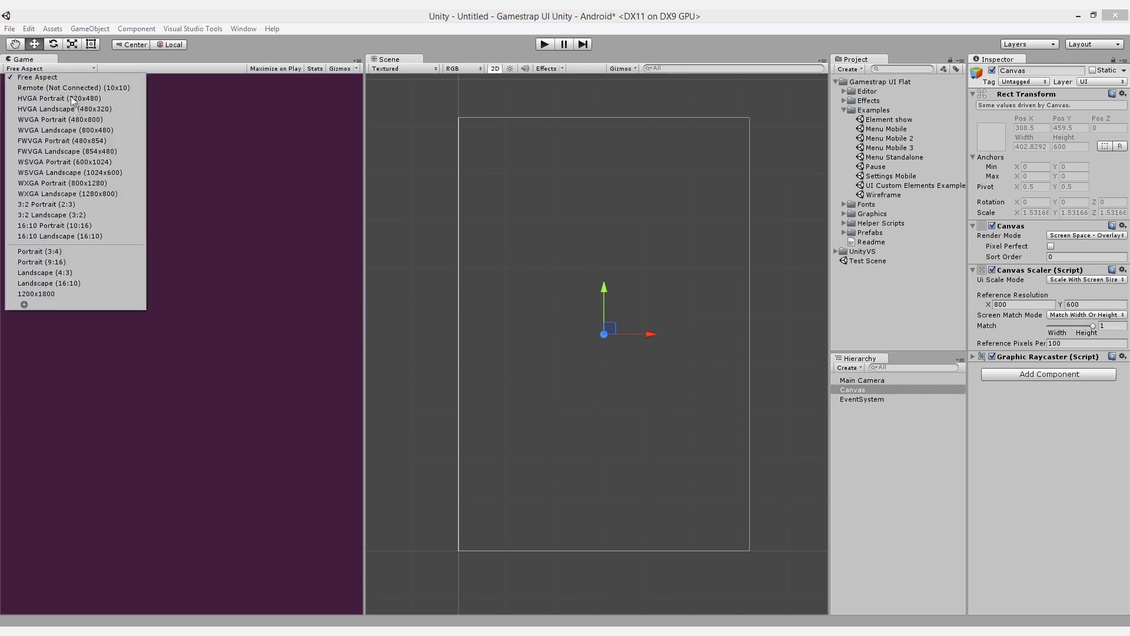
left_click(101, 254)
left_click_drag(353, 244, 440, 250)
left_click(53, 69)
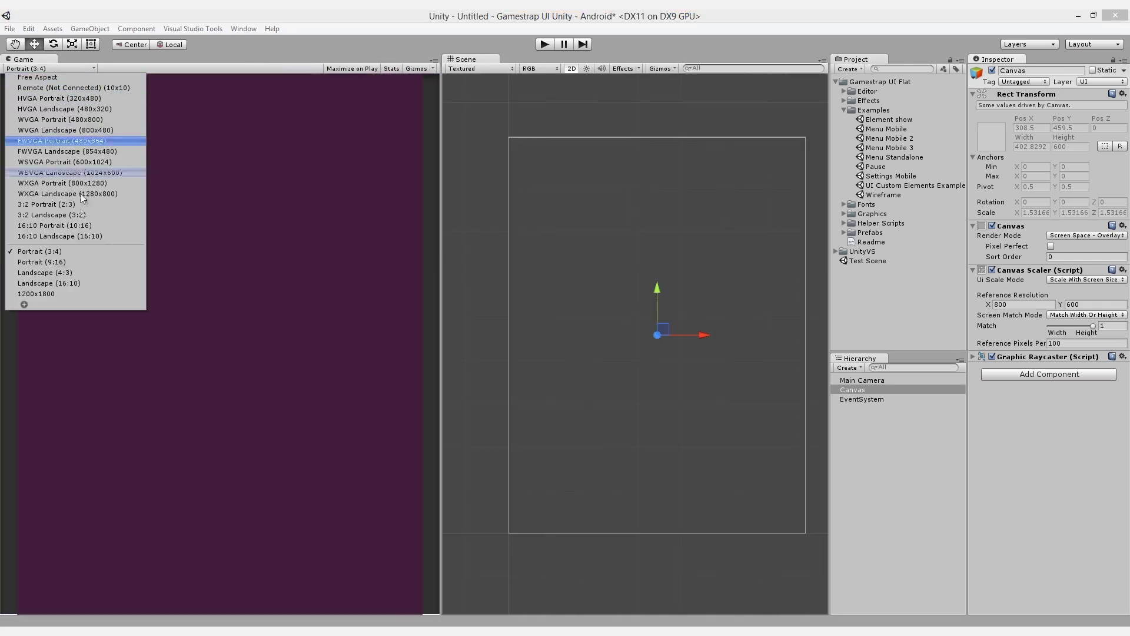
left_click(84, 261)
left_click_drag(440, 295, 391, 297)
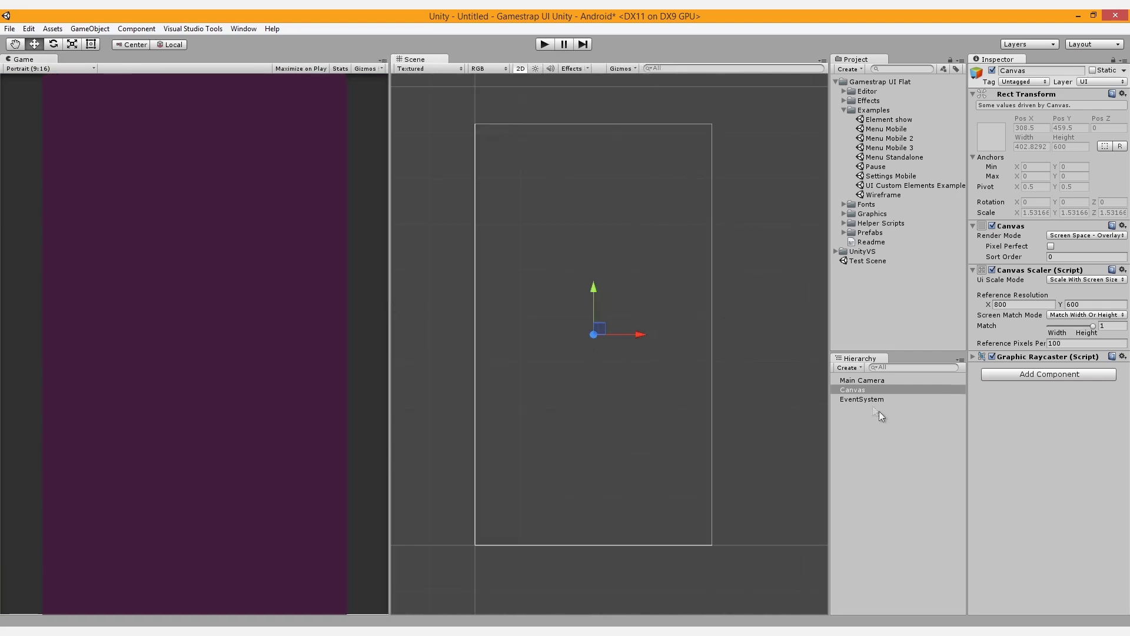
right_click(857, 390)
Add a 193×193 Image near the top of the Canvas showing the gamestrap-logo sprite
mouse_move(934, 551)
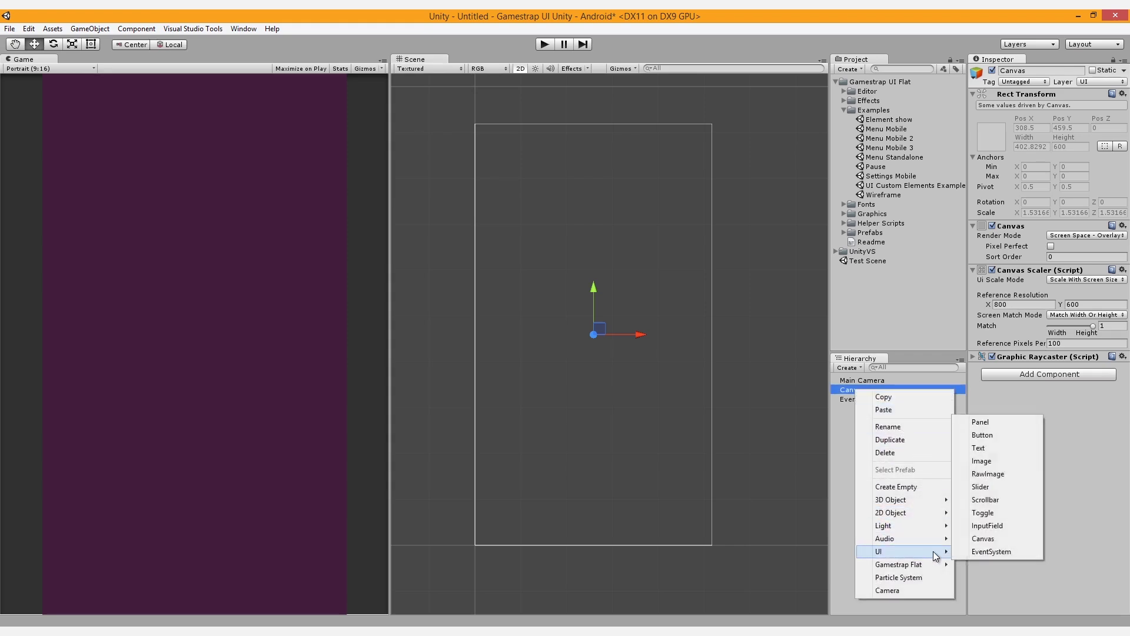
left_click(994, 459)
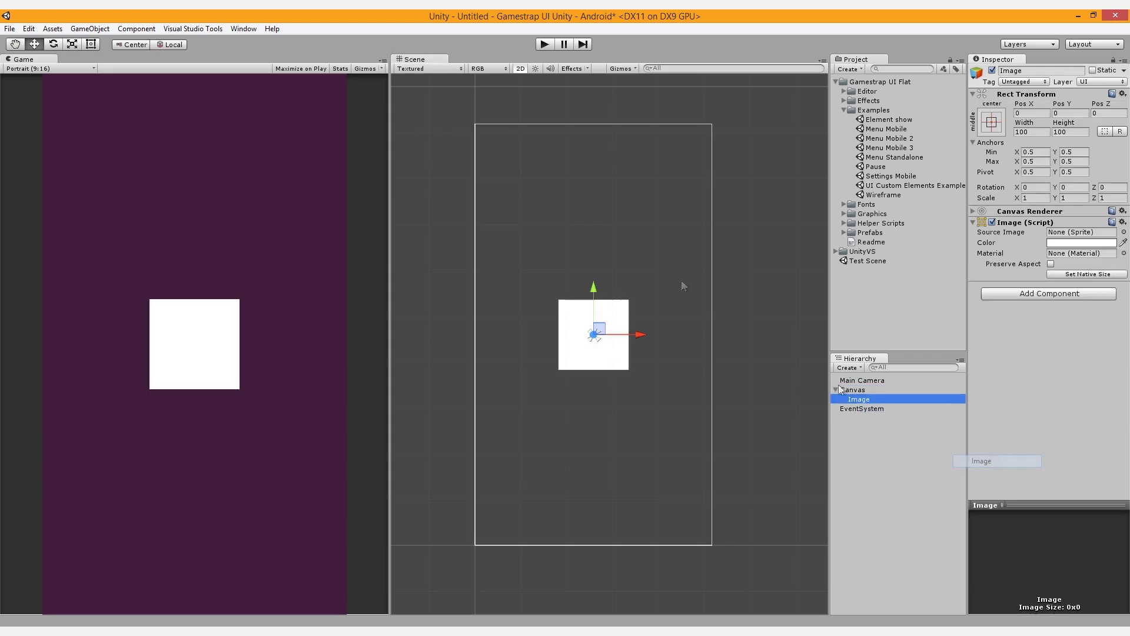
left_click(94, 44)
left_click_drag(618, 355, 663, 296)
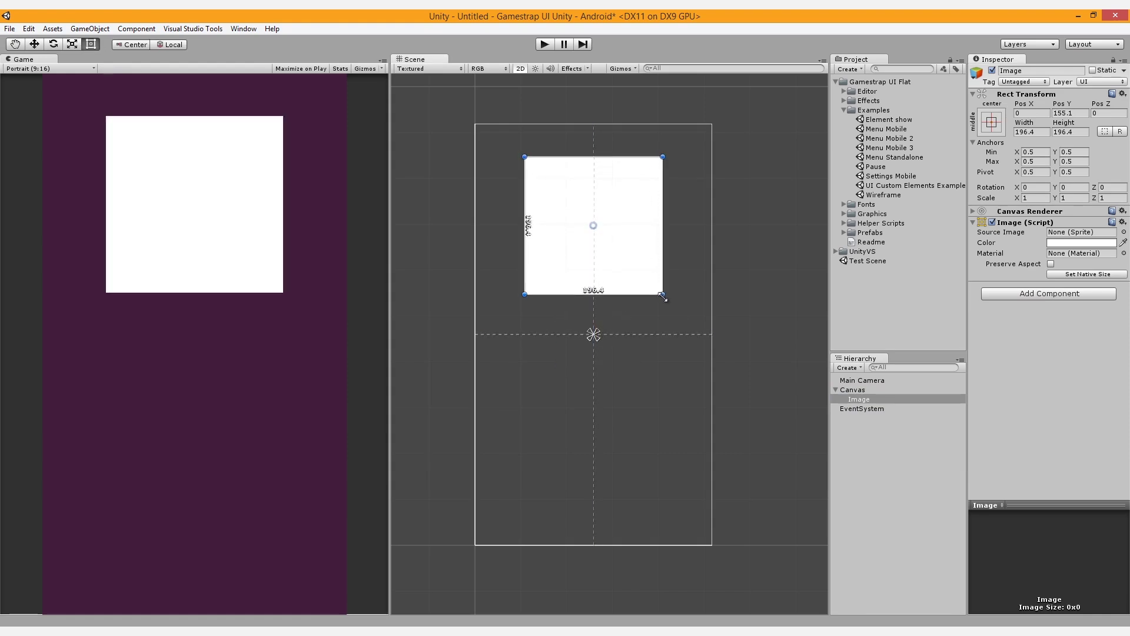
left_click_drag(638, 254, 631, 271)
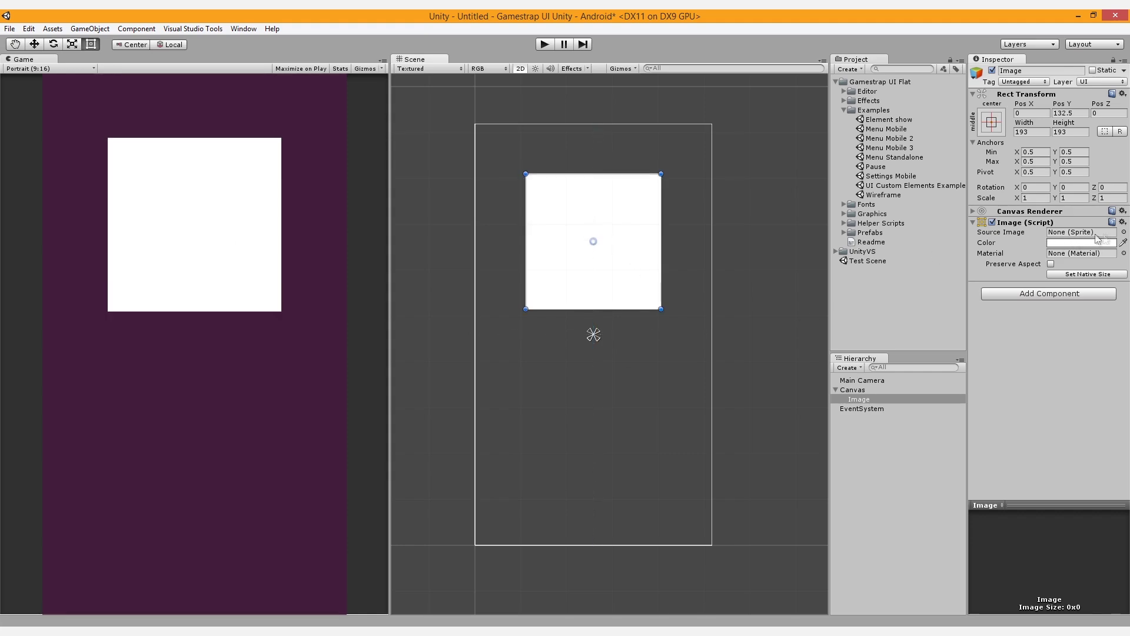
left_click(1124, 232)
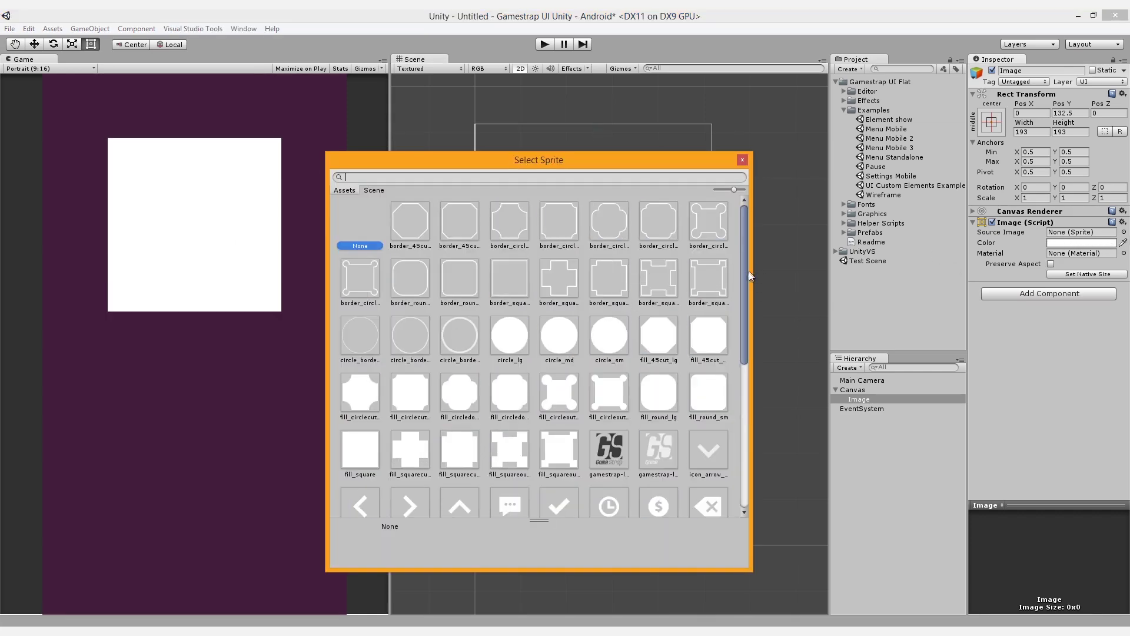
scroll(685, 382, "down", 1)
double_click(652, 433)
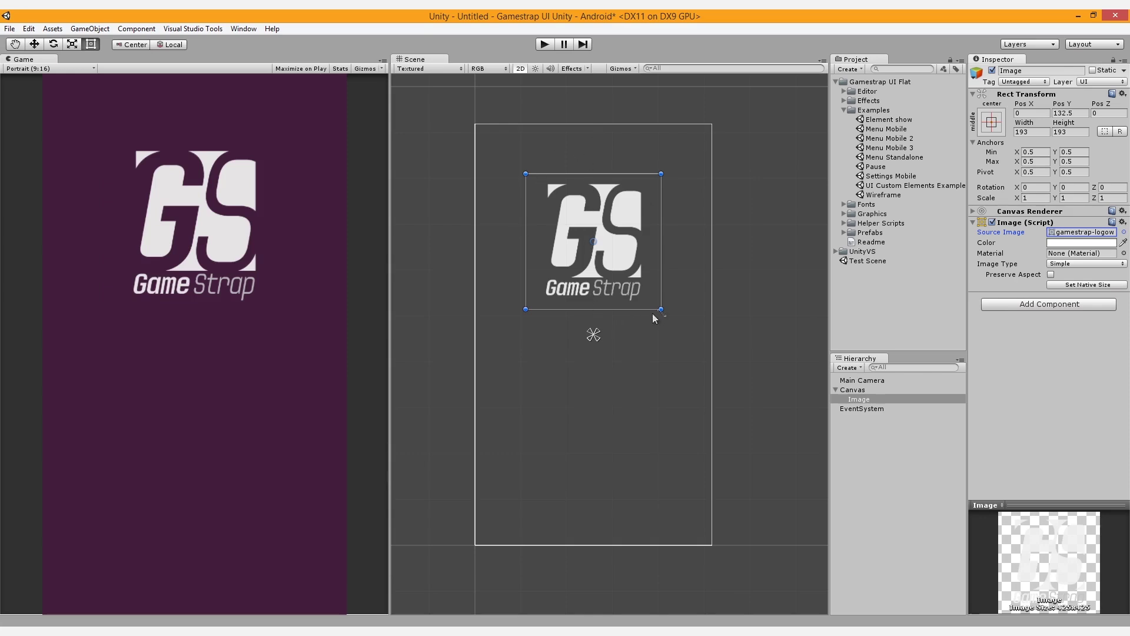
right_click(861, 390)
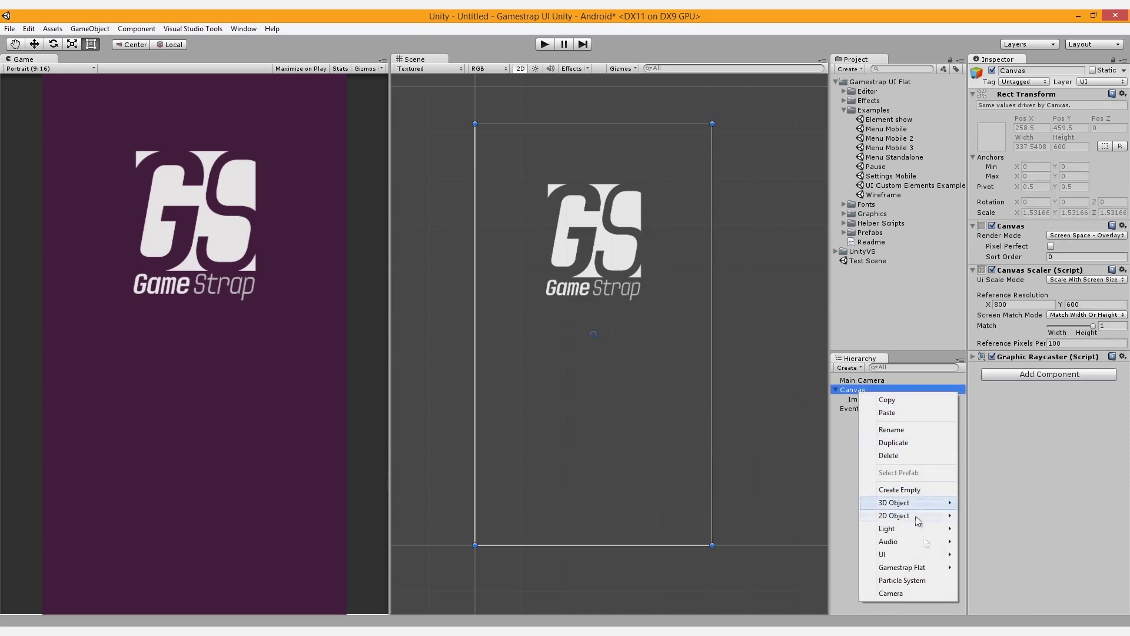
Add a Gamestrap Flat Button to the Canvas and place it below the logo at Pos Y -35
mouse_move(924, 567)
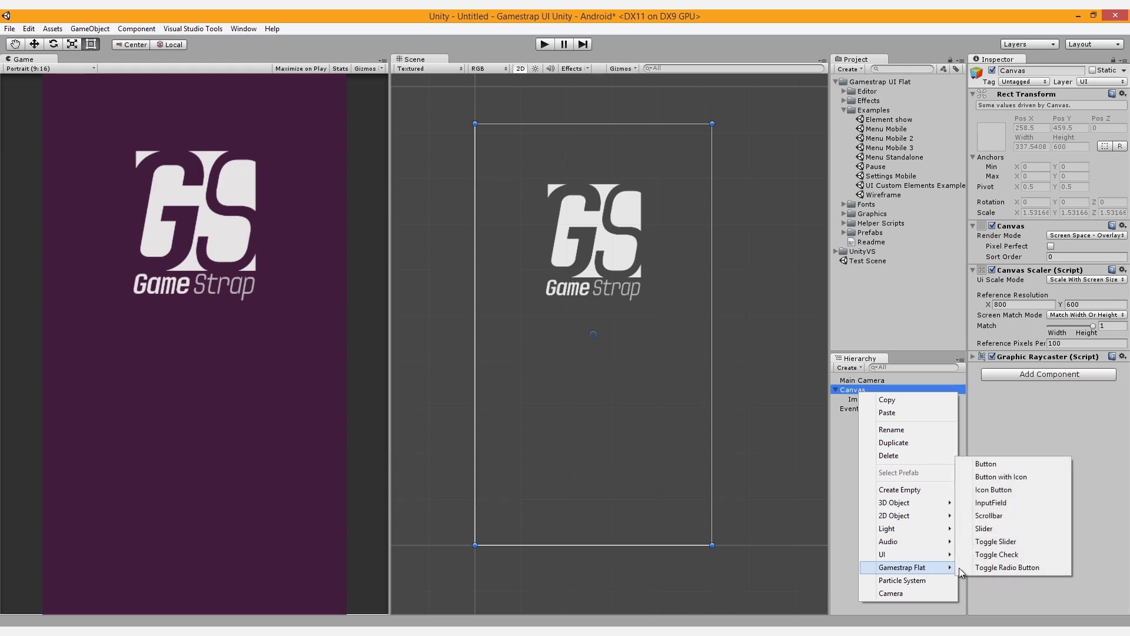
left_click(1014, 471)
key("f")
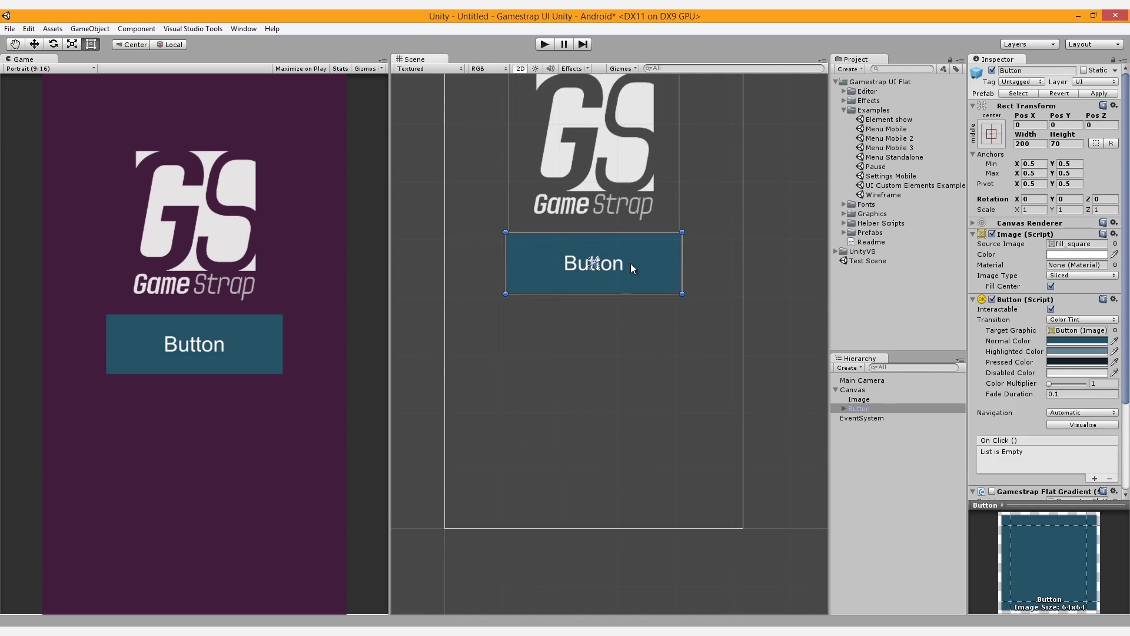
left_click_drag(631, 265, 692, 320)
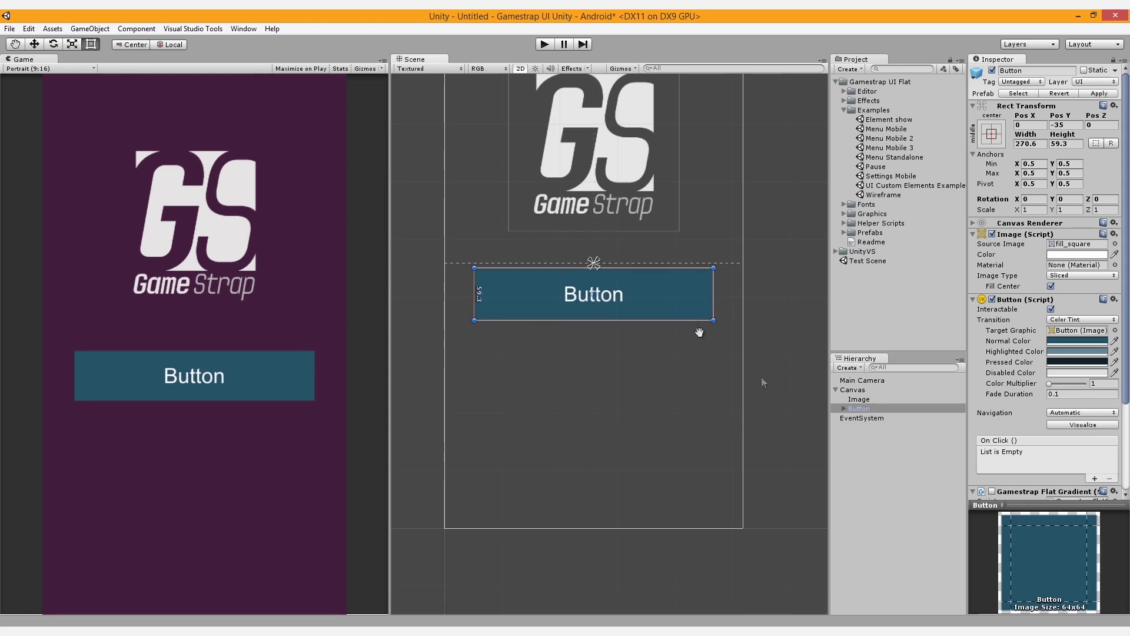
right_click(860, 392)
Add a Panel to the Canvas and resize it into a 338×67.2 strip below the button
mouse_move(930, 553)
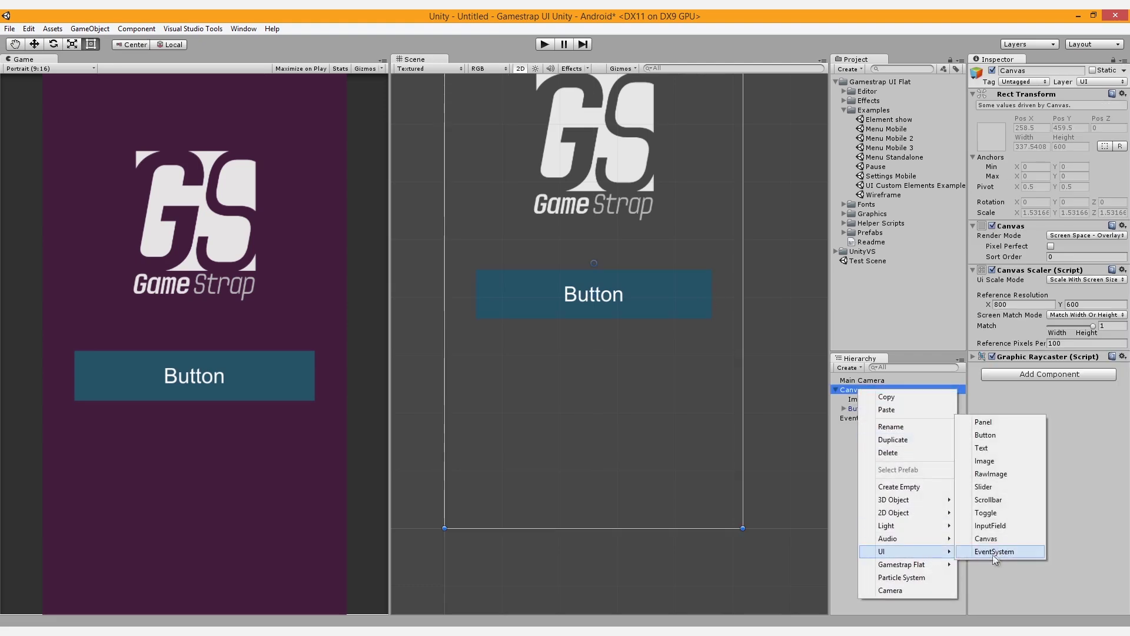
left_click(982, 422)
scroll(592, 287, "down", 3)
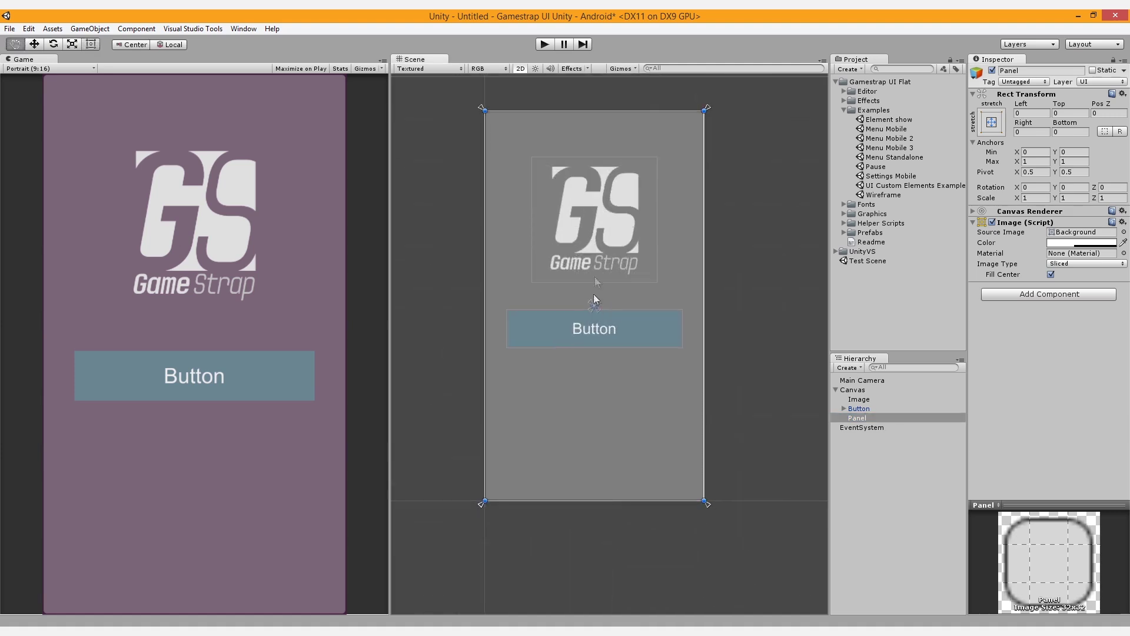
key("t")
left_click_drag(615, 111, 648, 386)
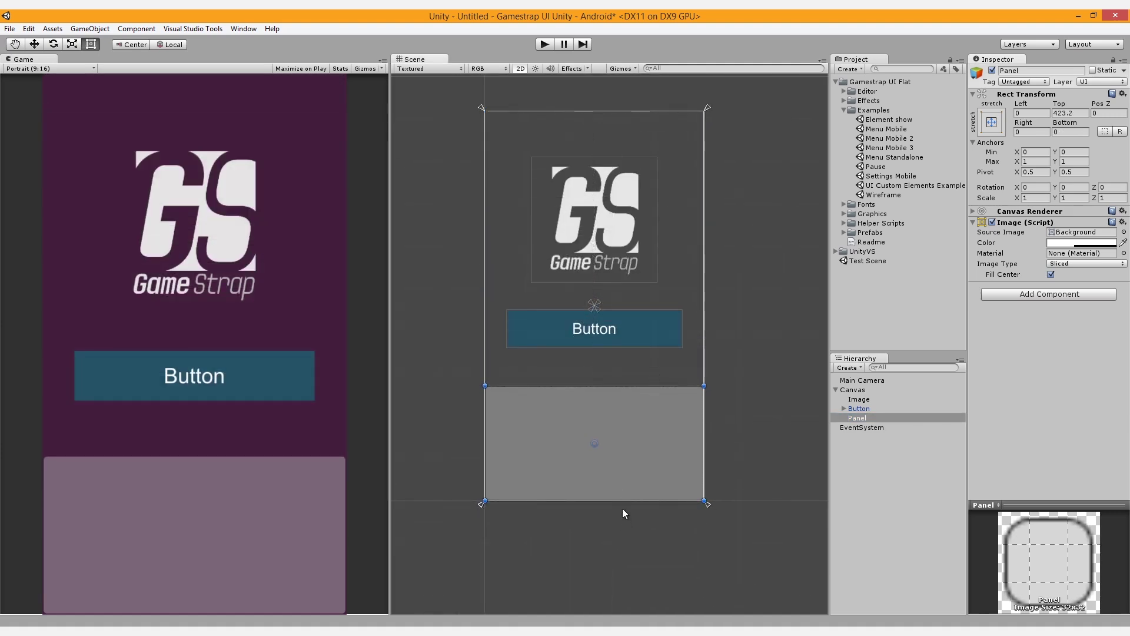
left_click_drag(623, 500, 623, 429)
Anchor the Panel to the bottom-centre preset
scroll(638, 422, "up", 2)
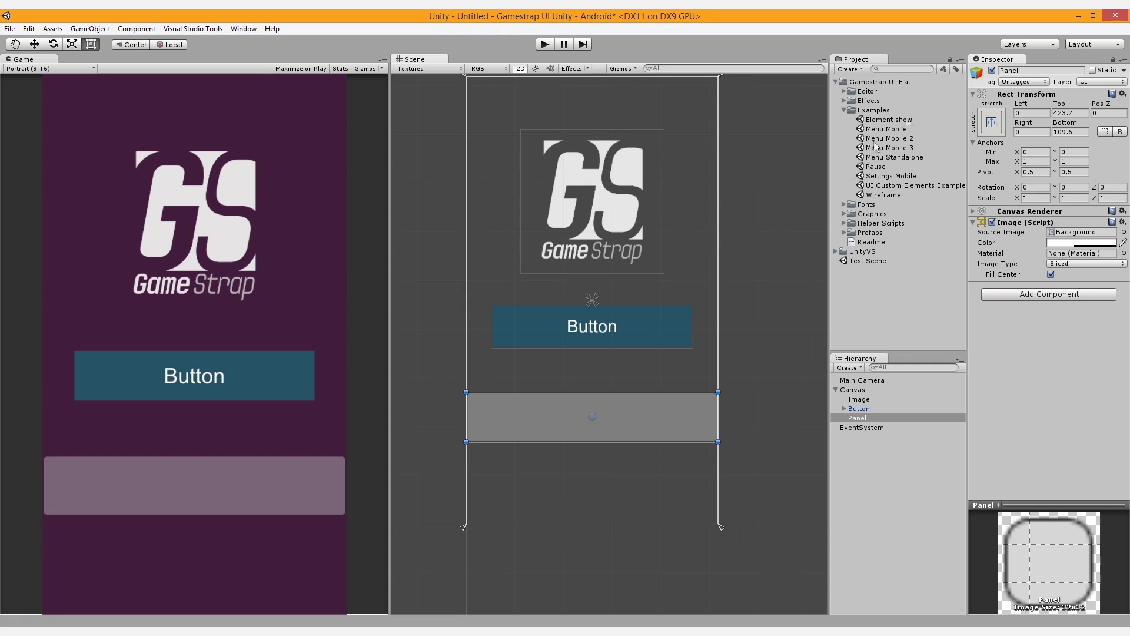
left_click(991, 122)
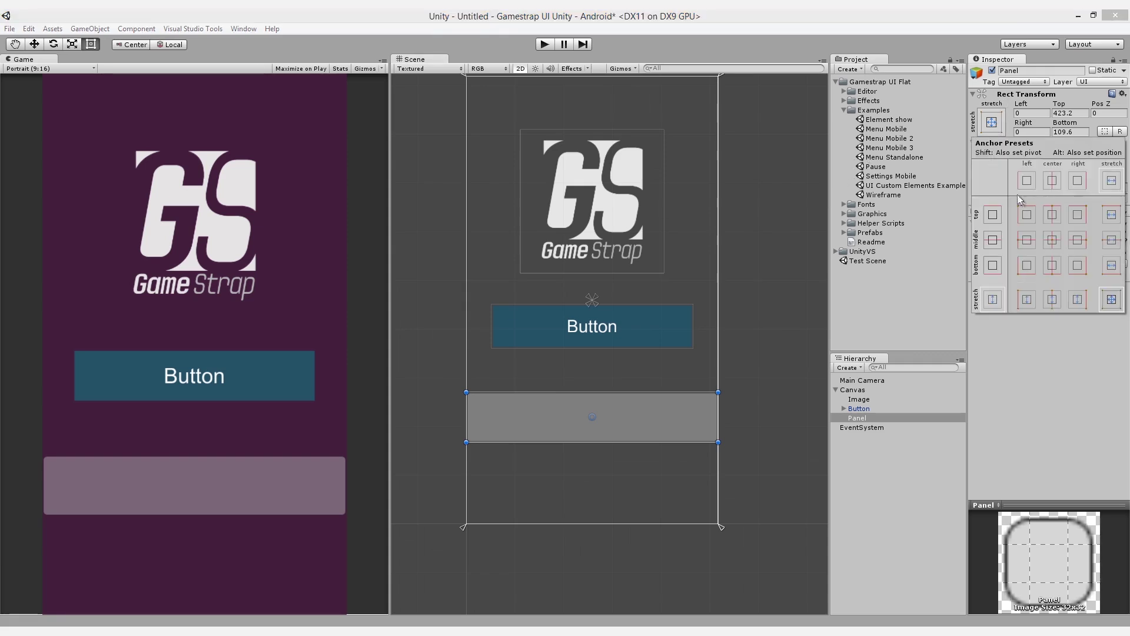
left_click(1052, 265)
left_click(863, 419)
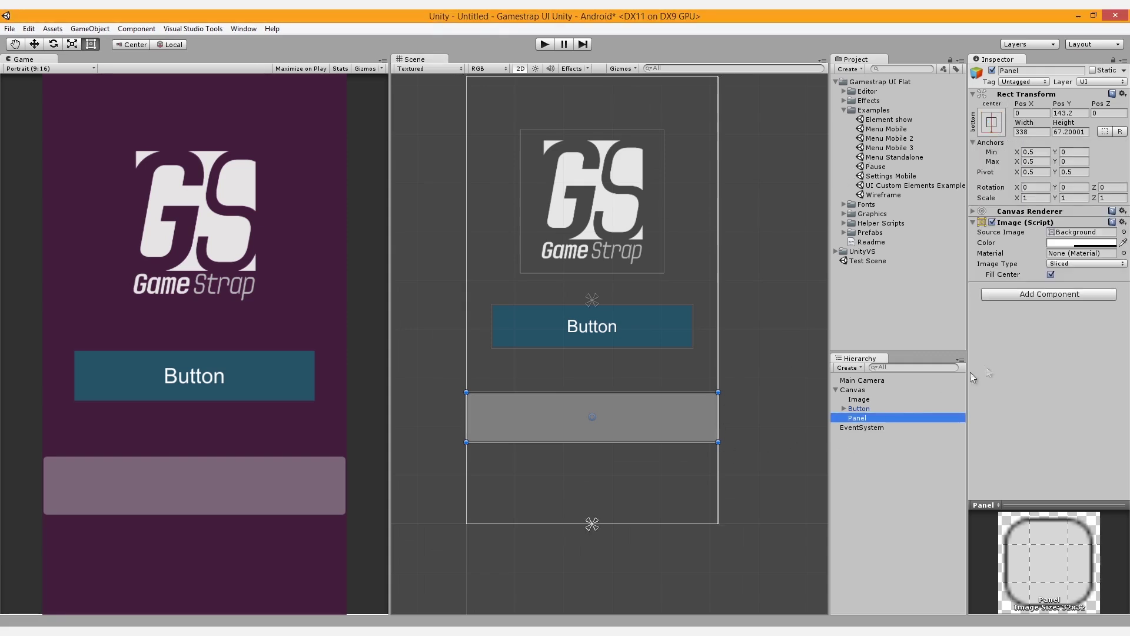
left_click(1018, 296)
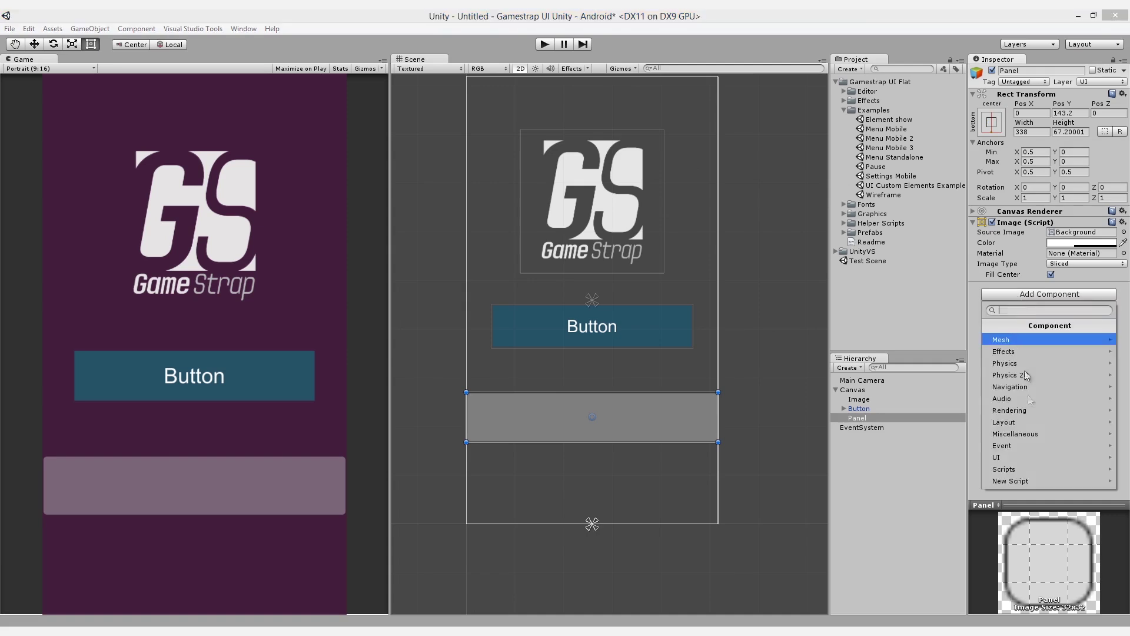
Give the Panel a Grid Layout Group with 75 × 75 cells and Middle Center alignment
left_click(1019, 419)
left_click(1023, 446)
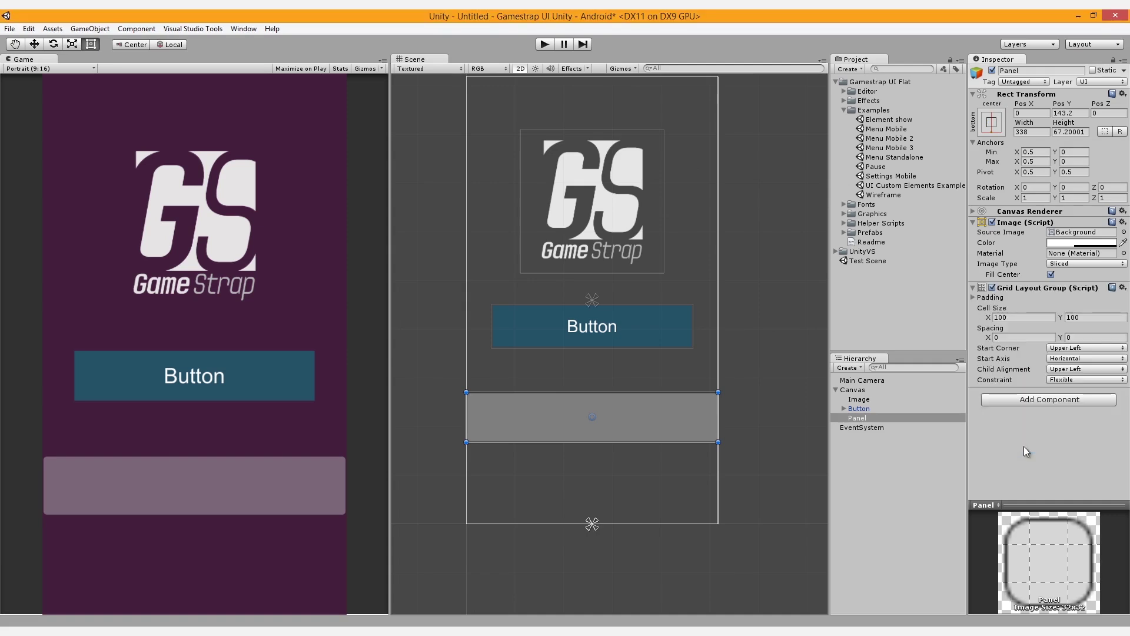
left_click(1027, 318)
type("75")
key("Tab")
type("7")
left_click(1064, 369)
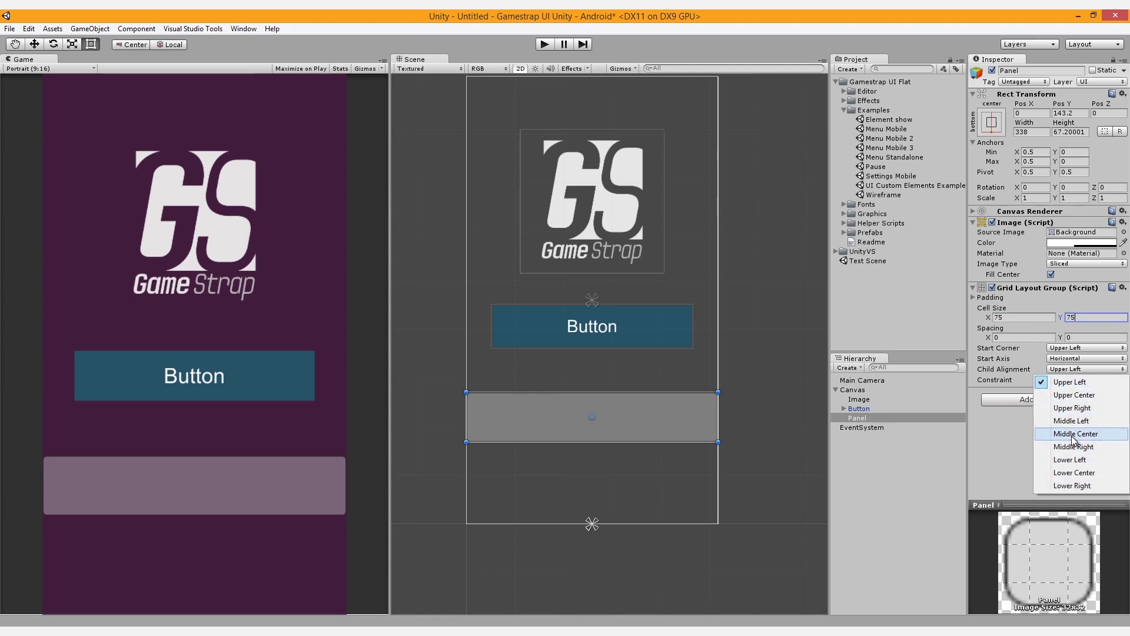
left_click(1075, 436)
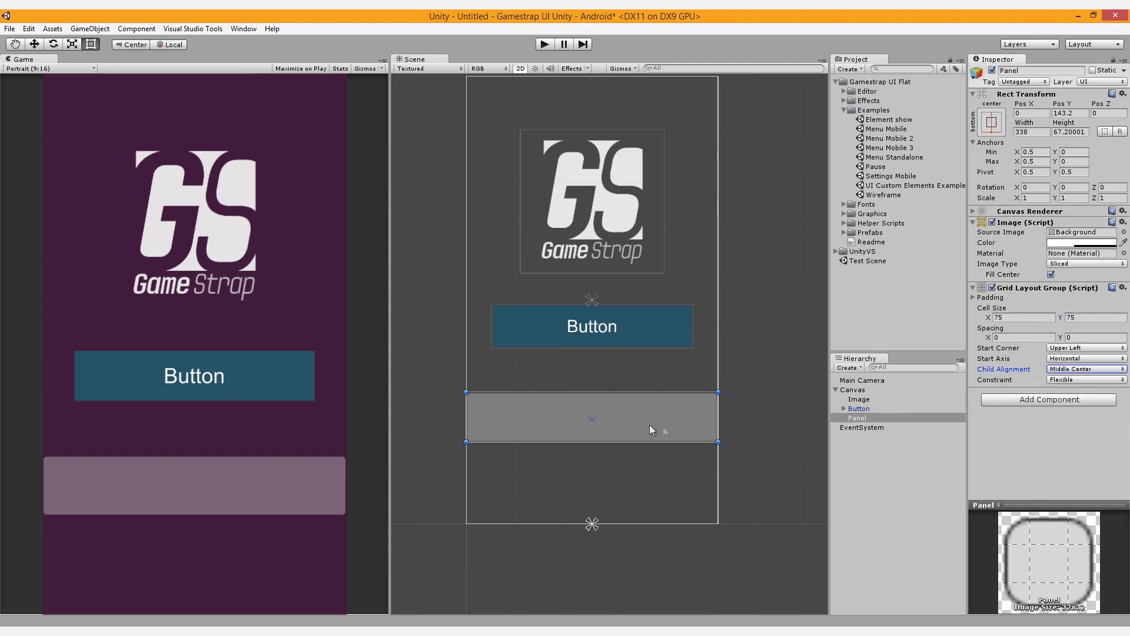
Add a Gamestrap Flat Icon Button inside the Panel and duplicate it into four gear buttons
right_click(865, 416)
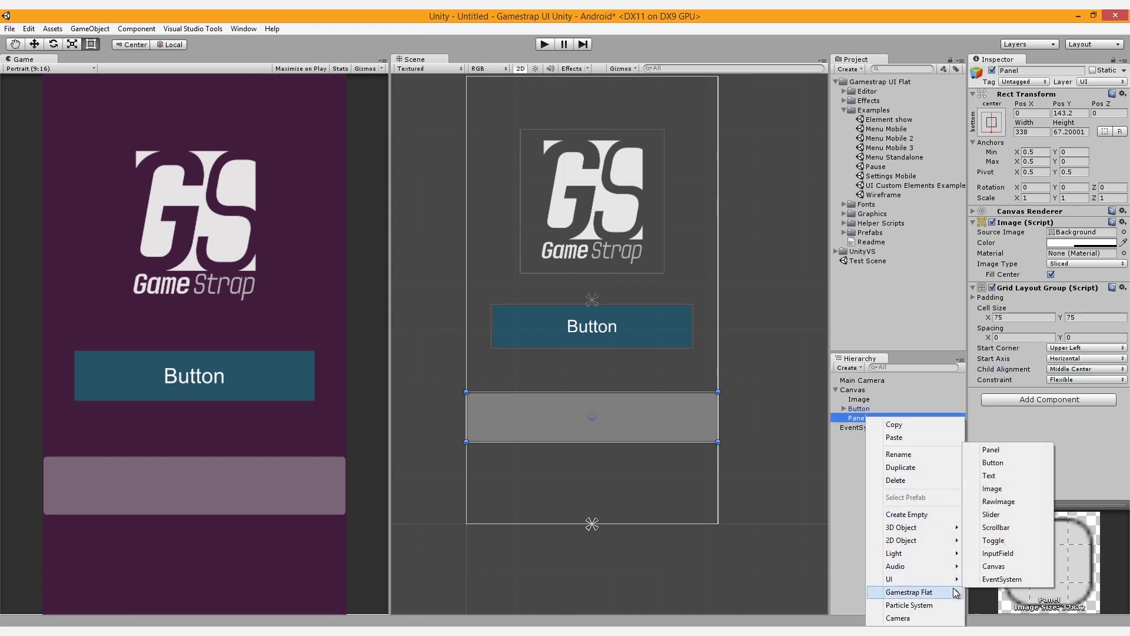
mouse_move(954, 591)
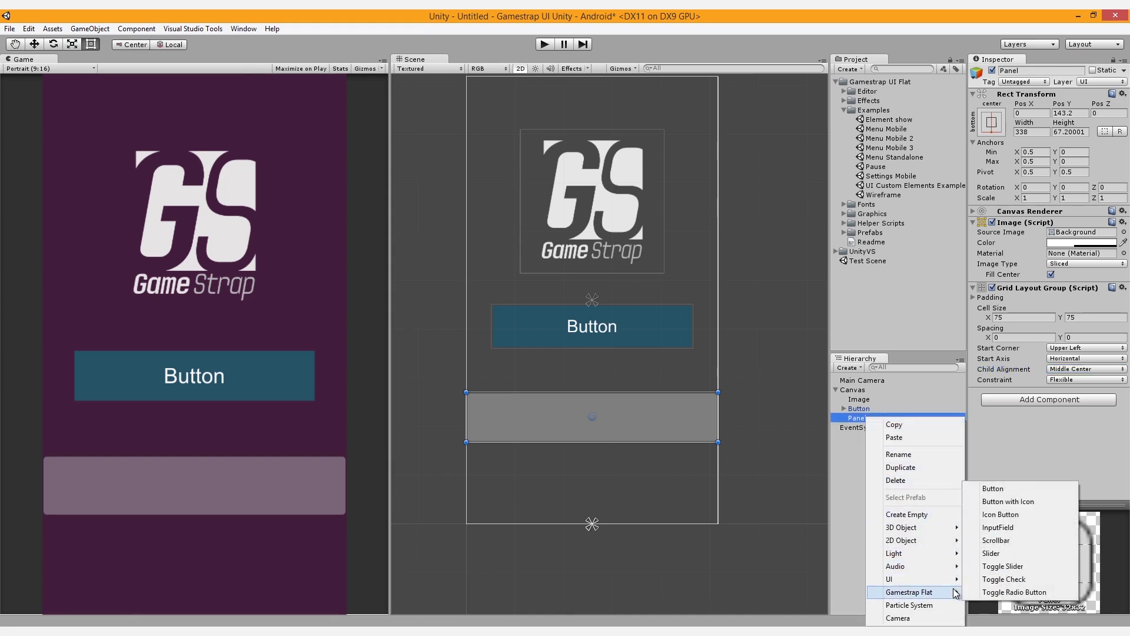
left_click(1016, 514)
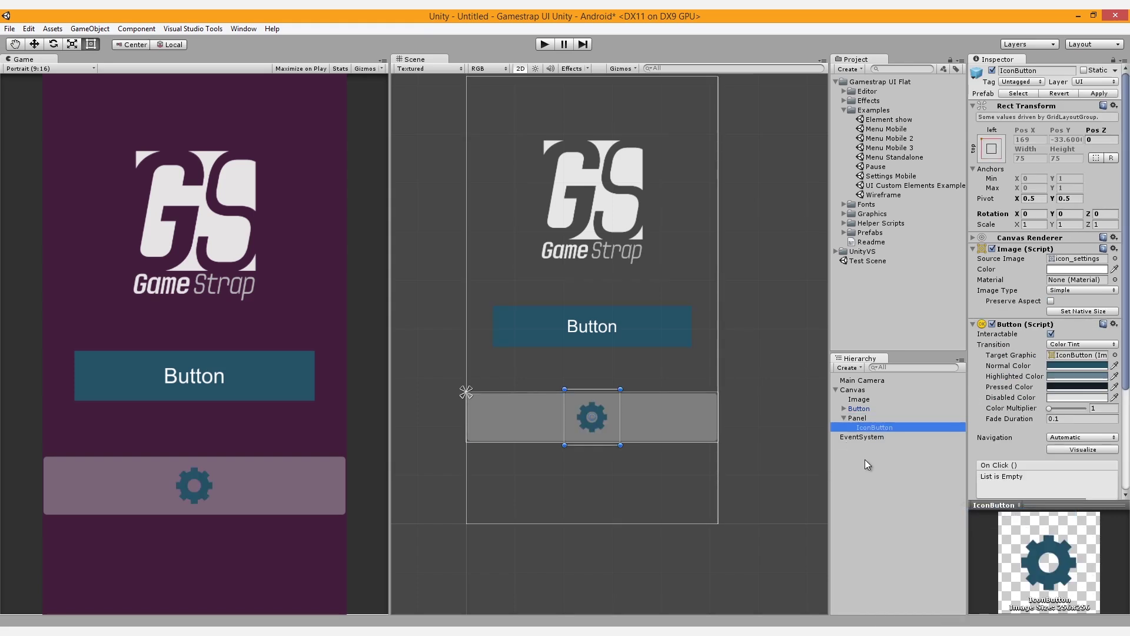
key("ctrl+d")
key("ctrl+d")
key("ctrl+d")
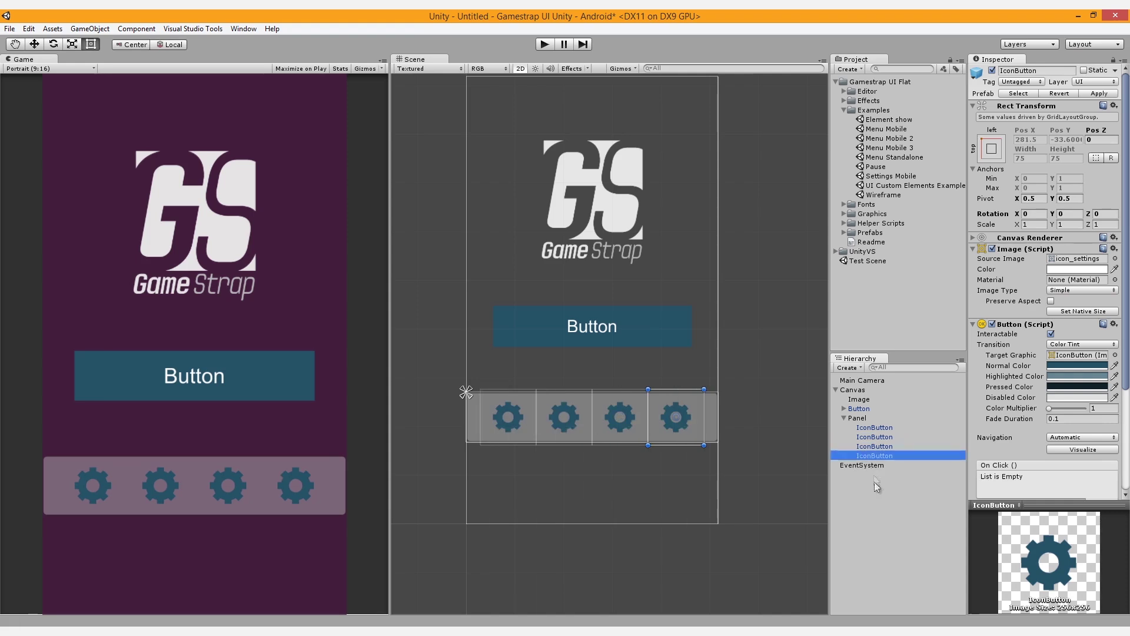
left_click(870, 428)
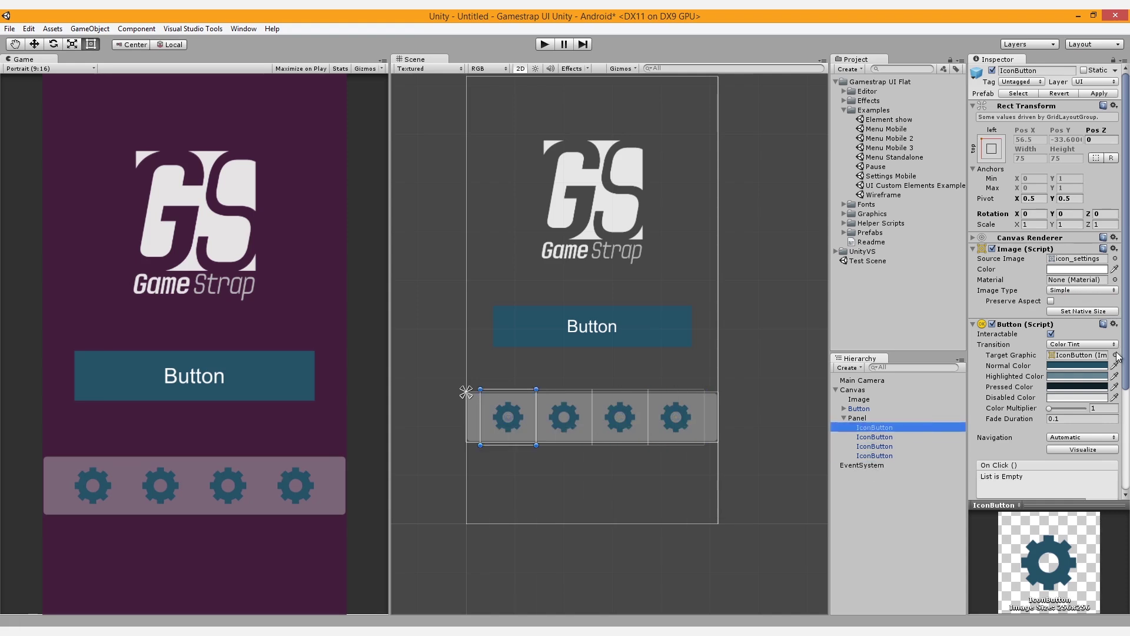
Assign the profile and gamepad sprites to the first two icon buttons
left_click(1115, 259)
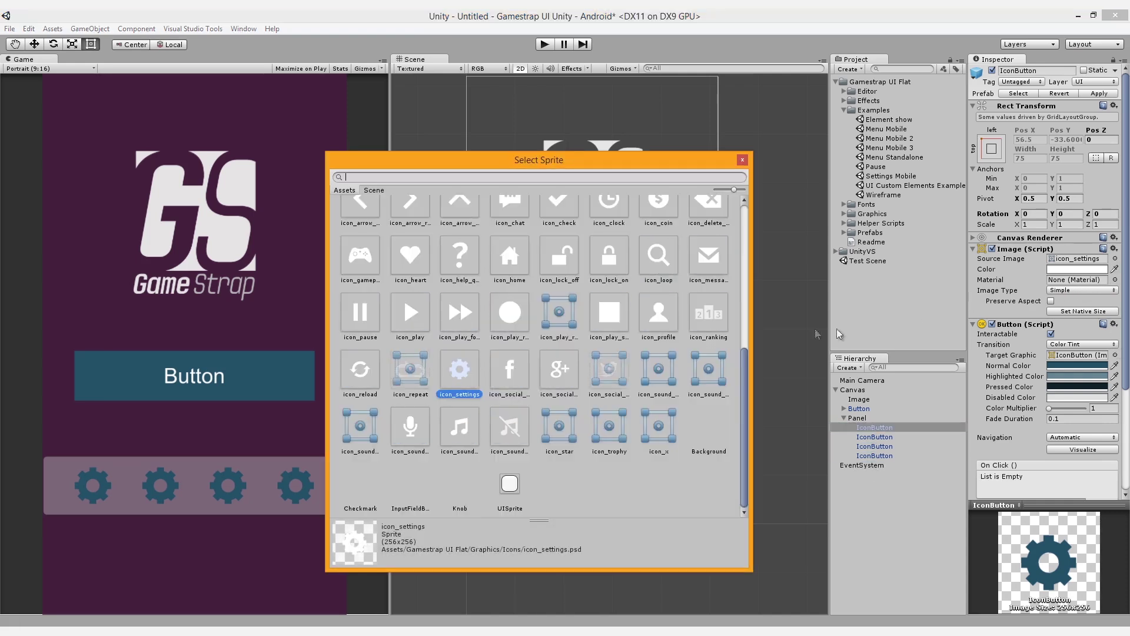
double_click(657, 317)
left_click(863, 439)
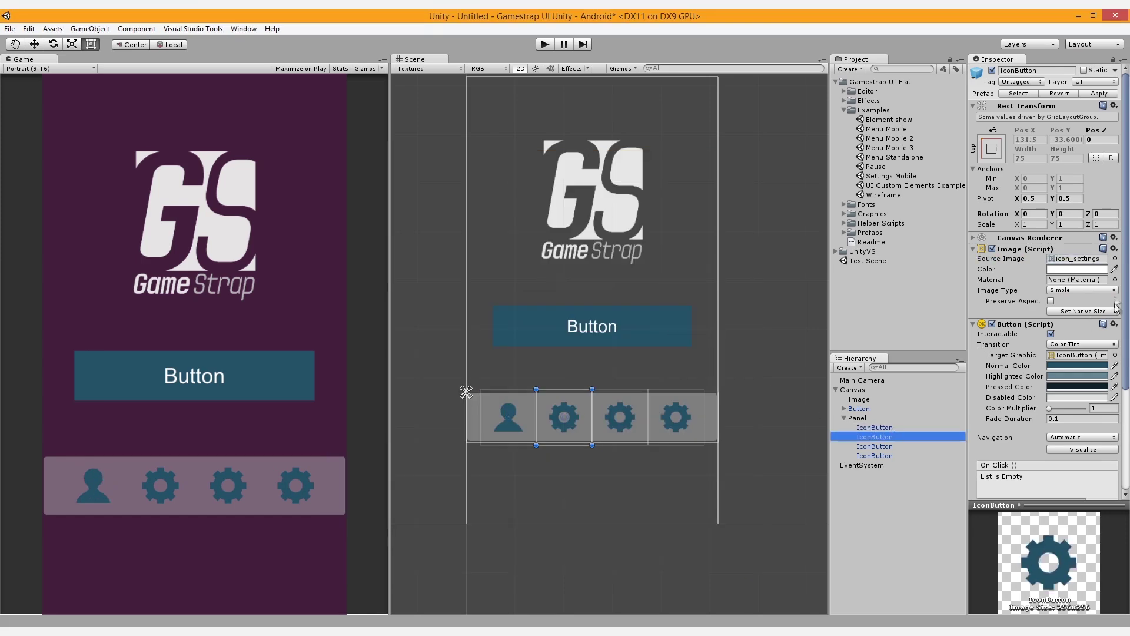
left_click(1115, 259)
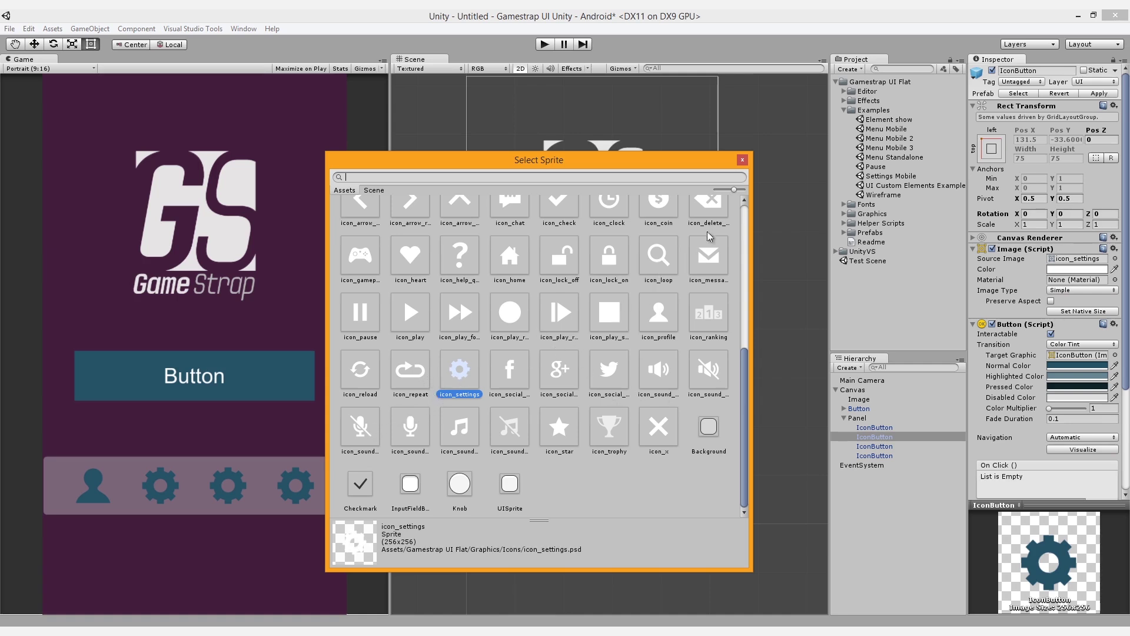
scroll(707, 247, "up", 1)
double_click(360, 290)
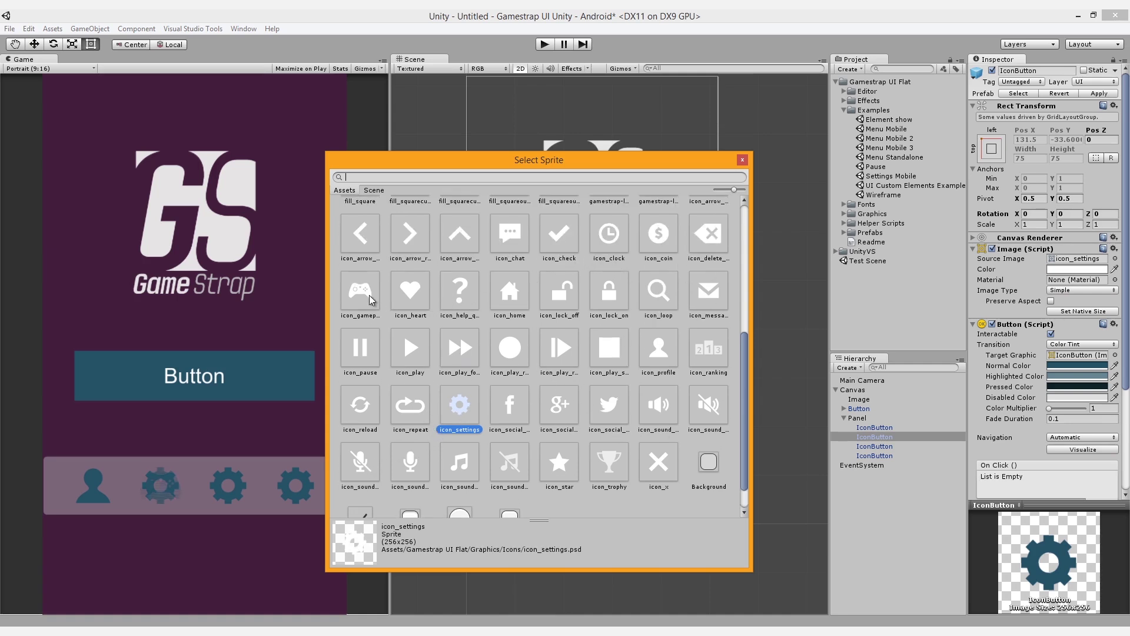
Assign the music note and speaker sprites to the third and fourth icon buttons
left_click(867, 448)
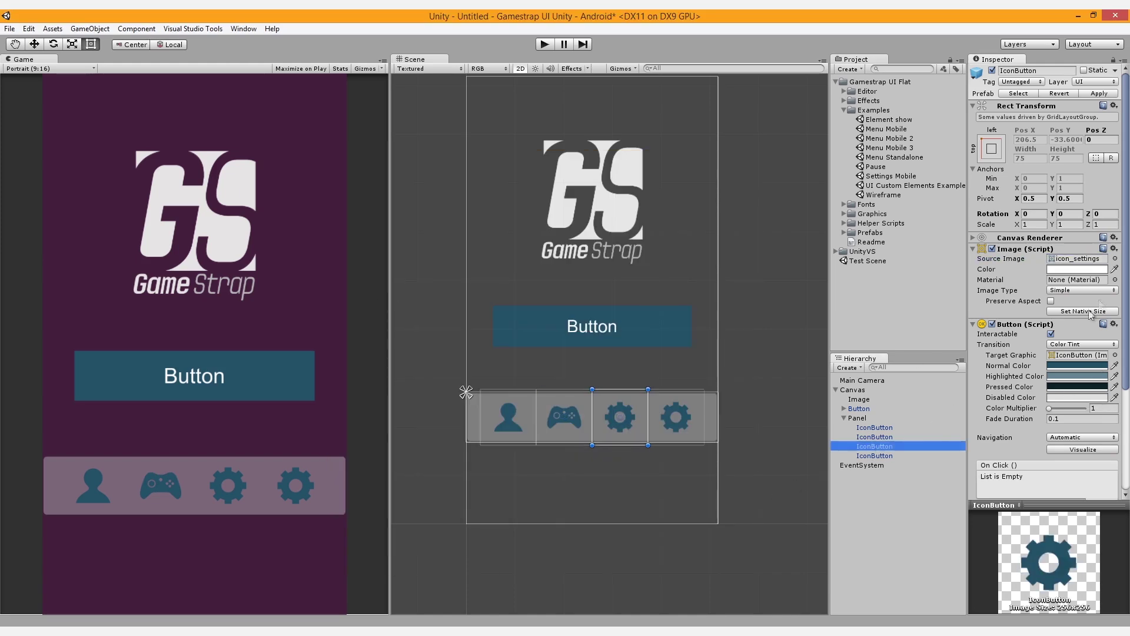
left_click(1114, 258)
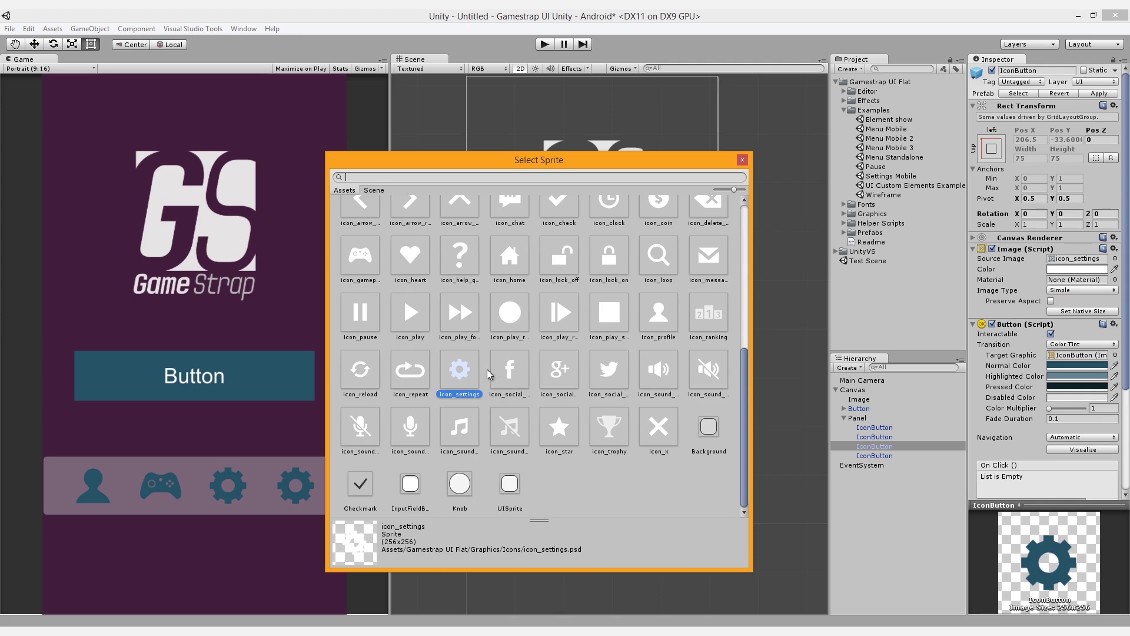
scroll(486, 369, "up", 1)
double_click(459, 462)
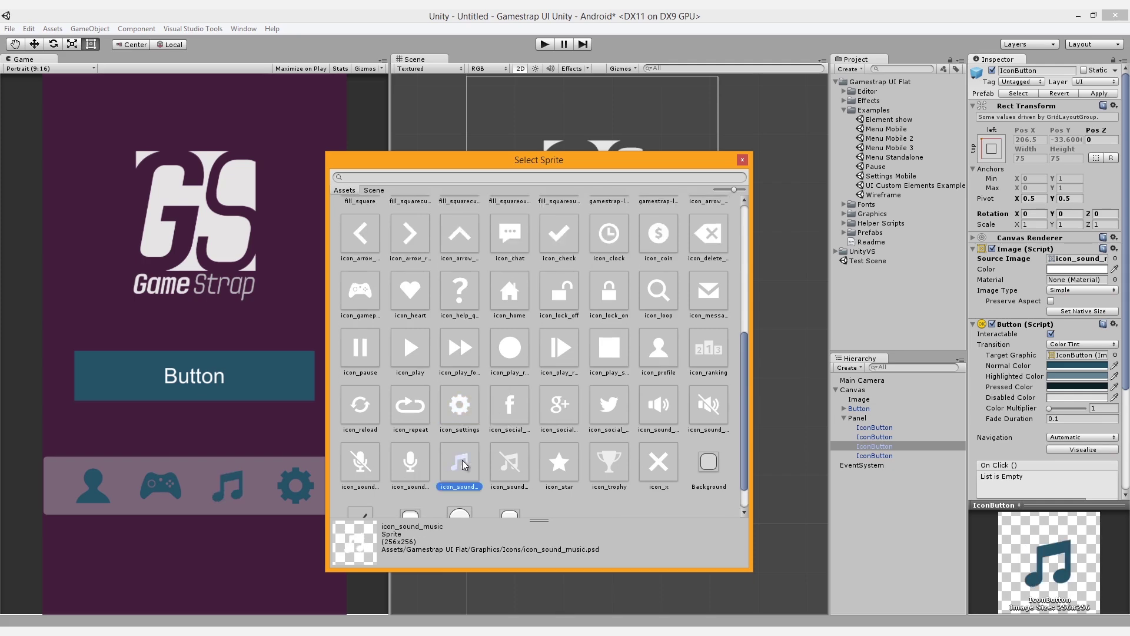
left_click(865, 456)
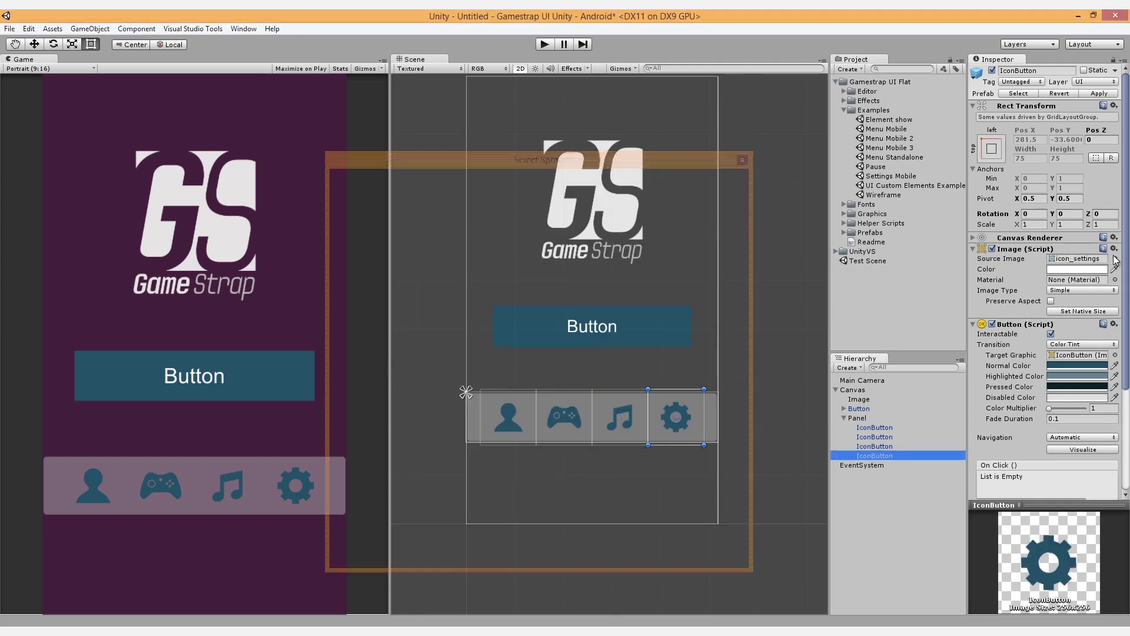
left_click(1114, 258)
double_click(653, 369)
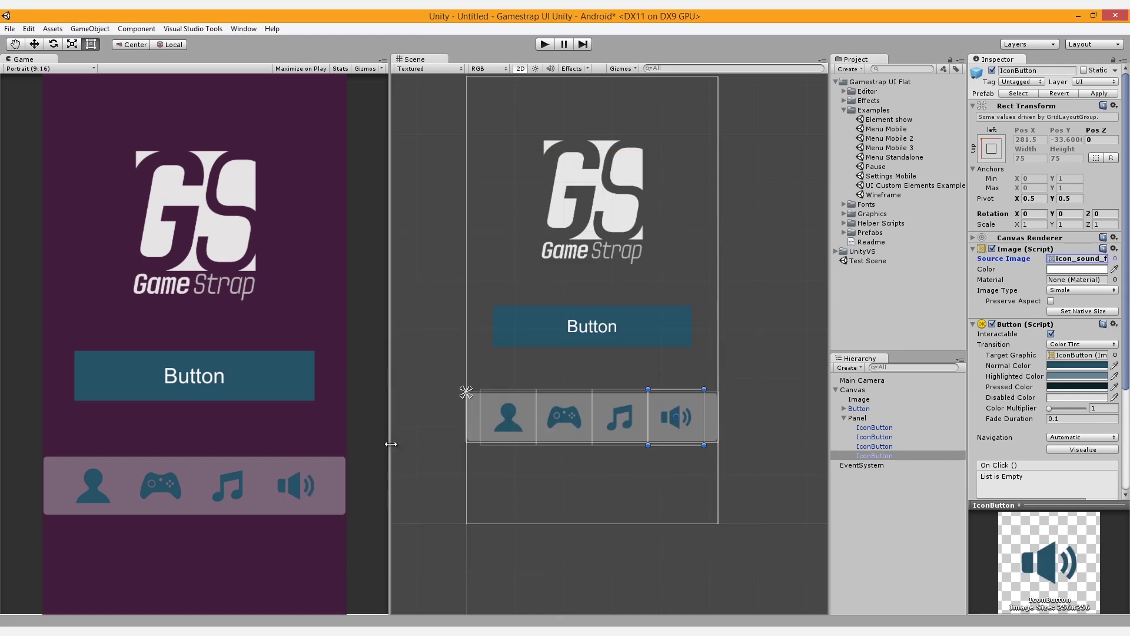
left_click(877, 418)
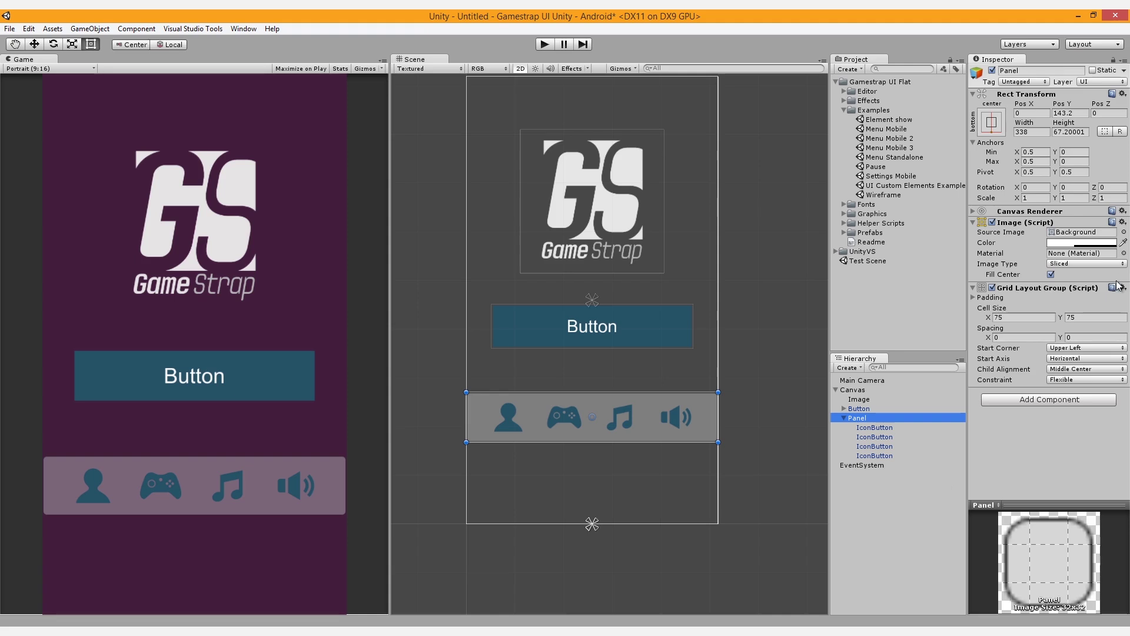
left_click(1123, 222)
Remove the Panel's background image and narrow the Game view to widen the Scene view
left_click(900, 244)
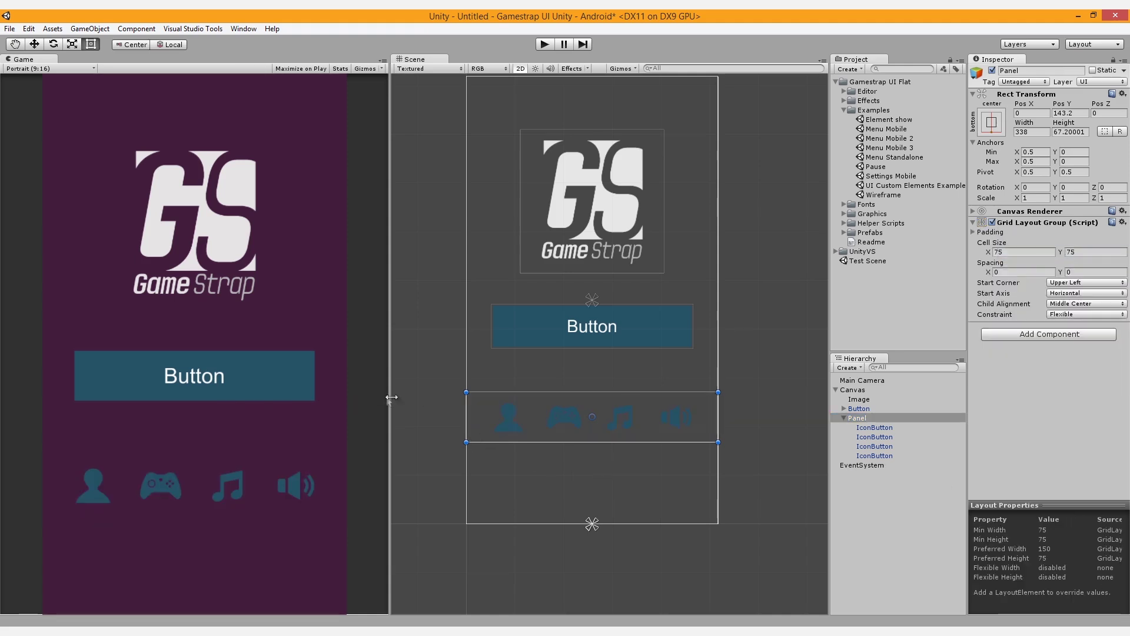
mouse_move(384, 399)
left_mouse_down()
mouse_move(139, 415)
mouse_move(381, 416)
left_mouse_up()
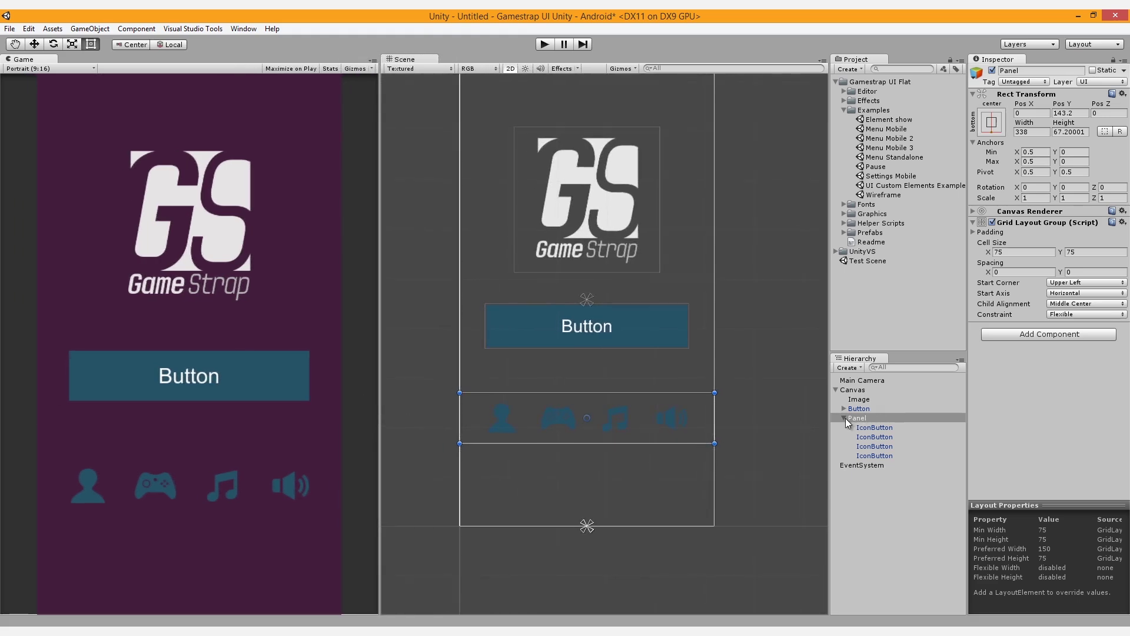
left_click(243, 28)
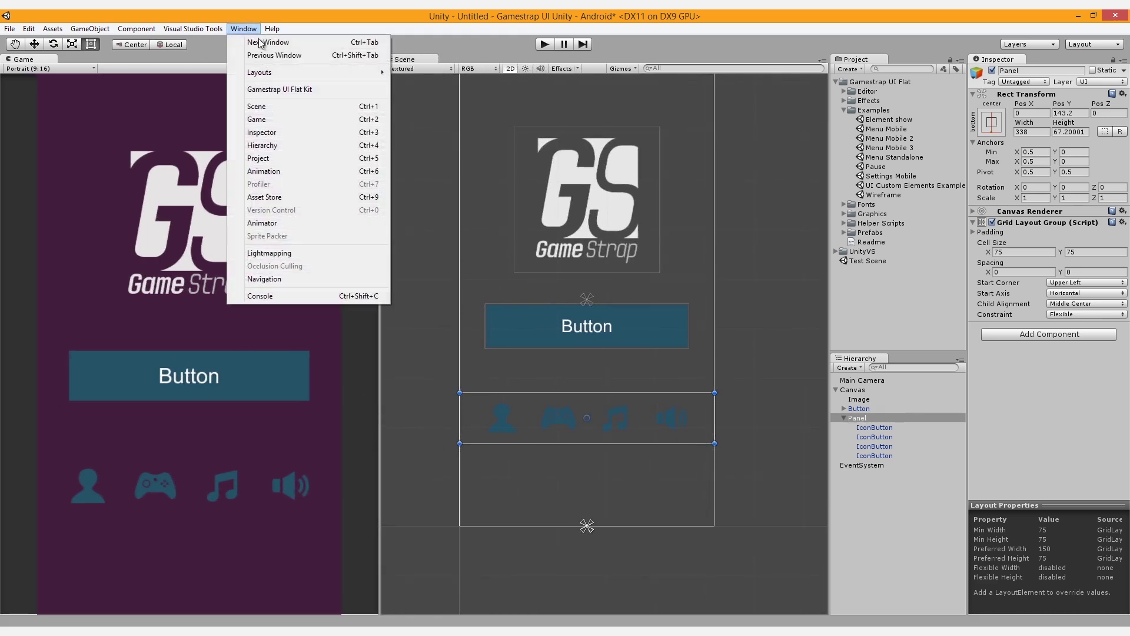
Open the Gamestrap UI Flat Kit panel and colour the main Button red
left_click(276, 89)
left_click_drag(381, 171, 434, 217)
left_click(674, 341)
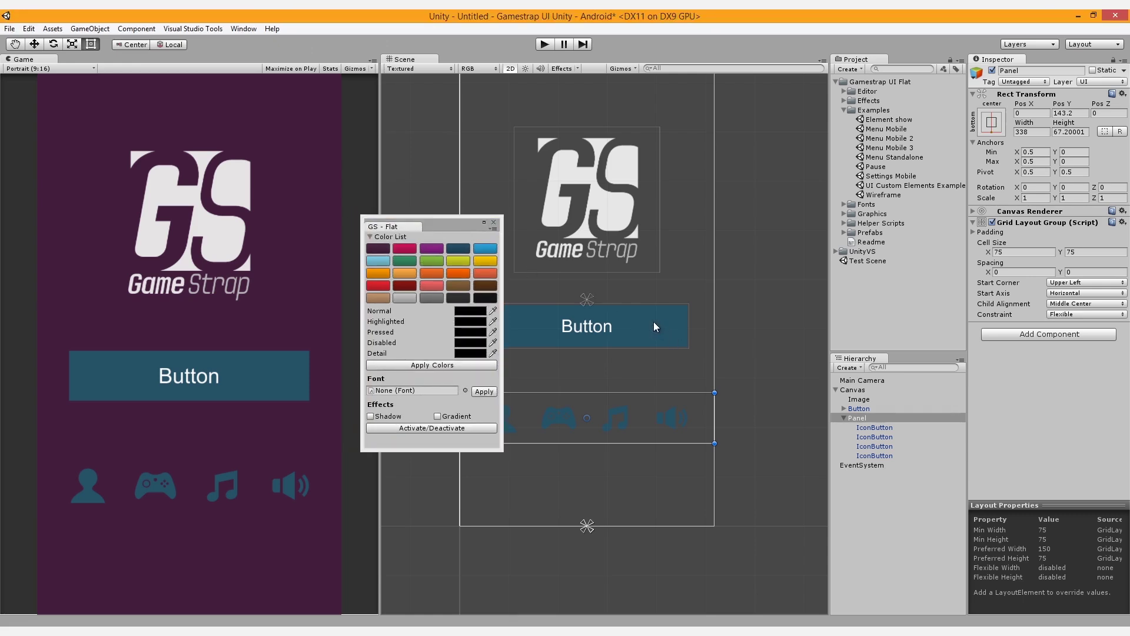
left_click(382, 287)
left_click(444, 365)
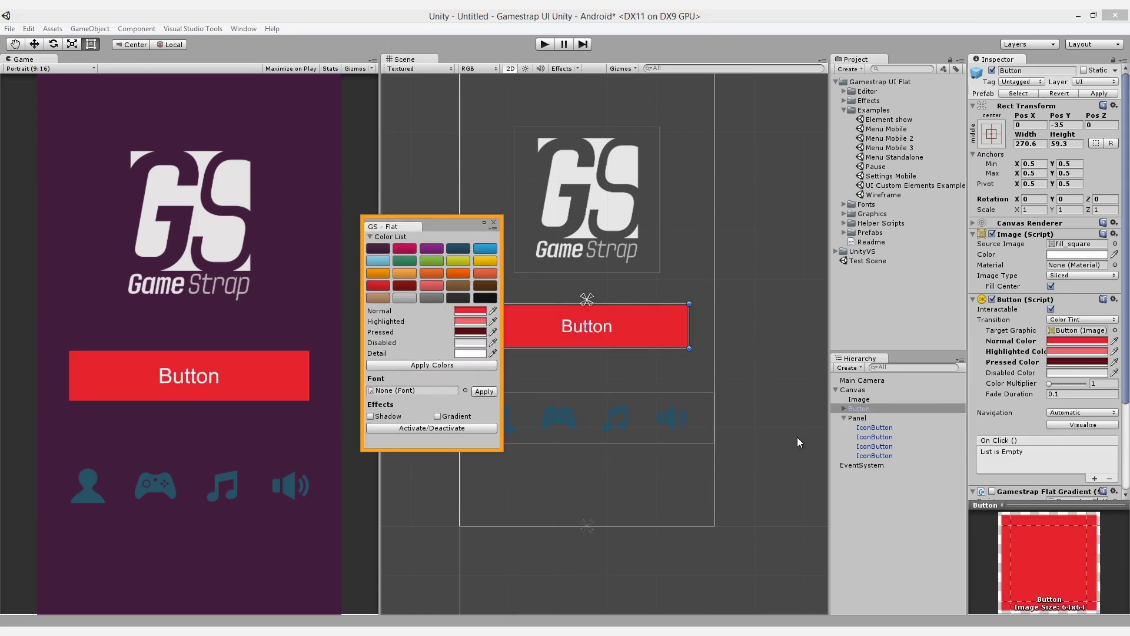
Colour all four icon buttons light orange
left_click(874, 429)
left_click(868, 456, "shift")
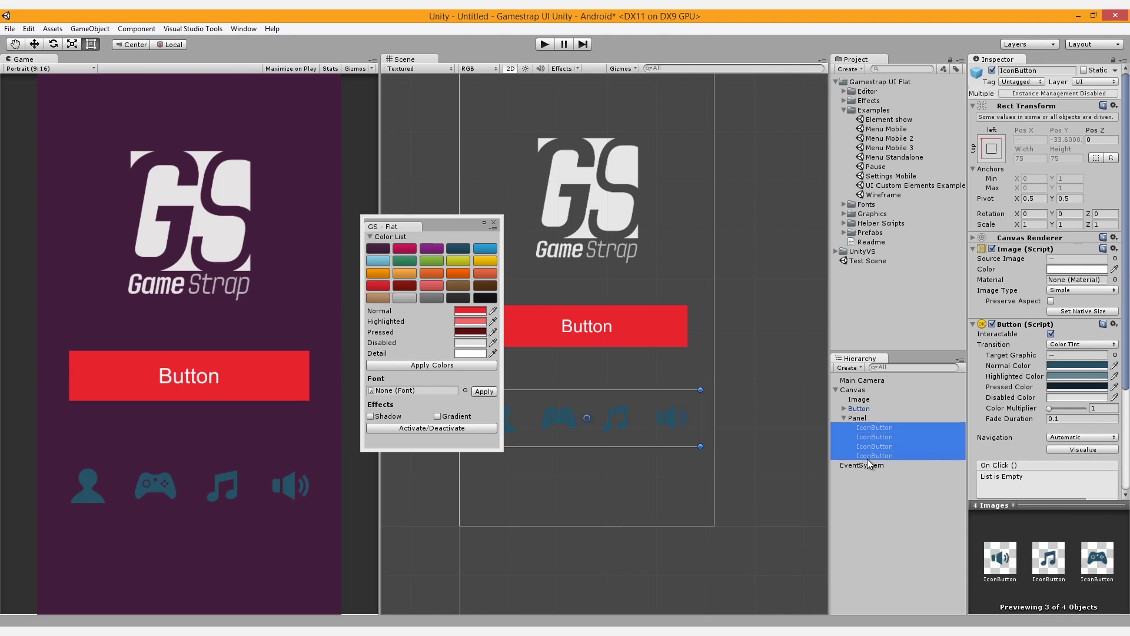
left_click(401, 274)
left_click(432, 364)
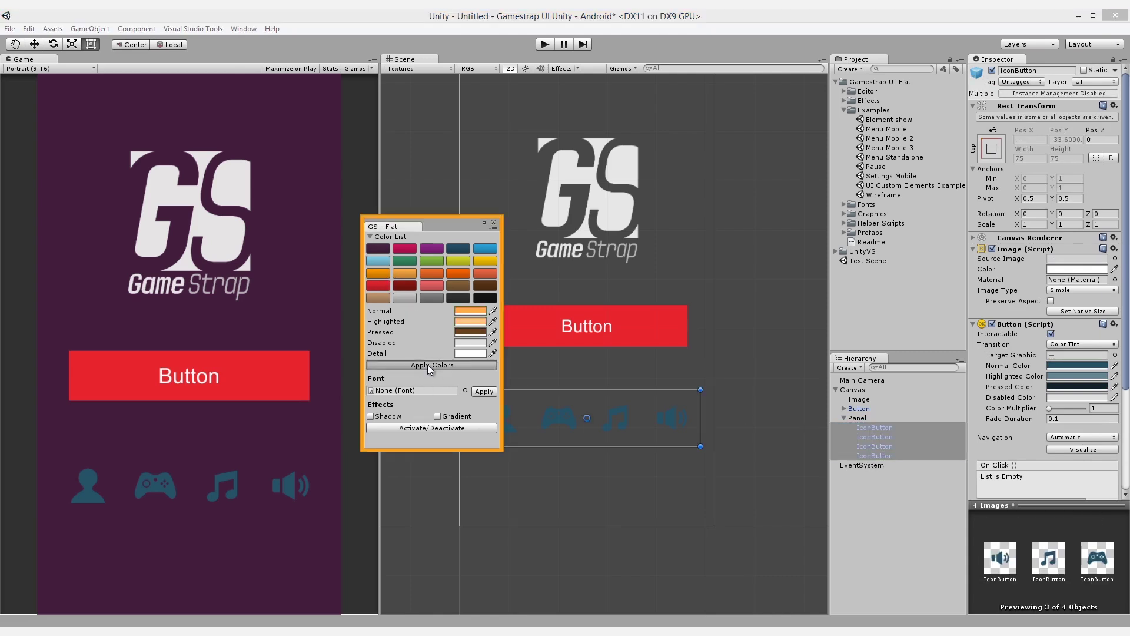
Turn on the shadow effect and apply it to the icons and the main Button
left_click(387, 418)
left_click(437, 416)
left_click(448, 427)
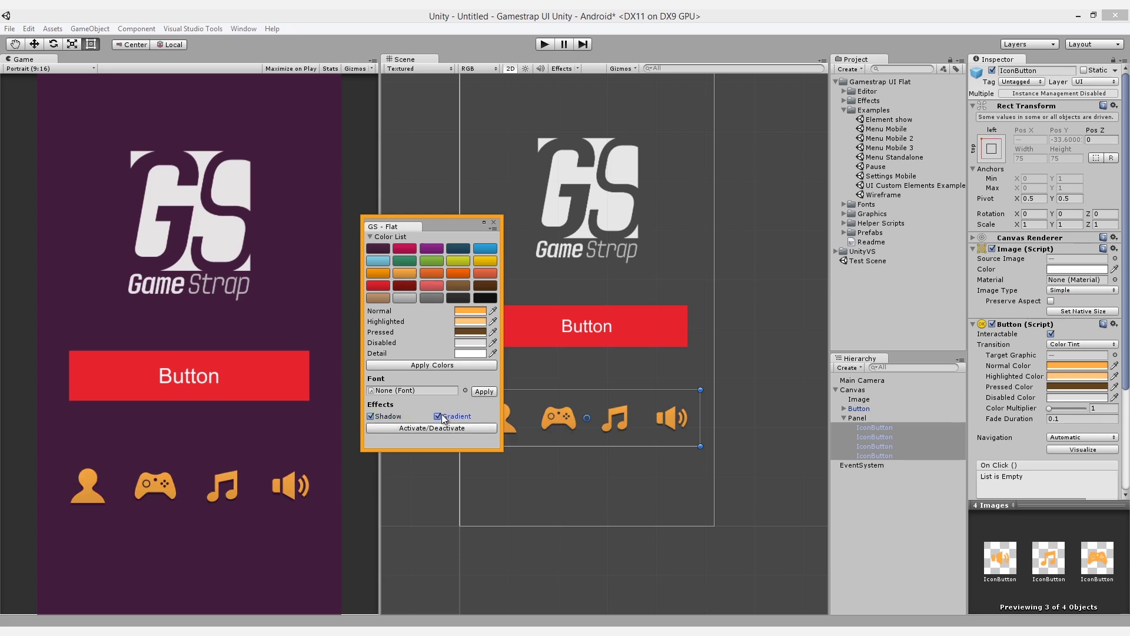
left_click(439, 427)
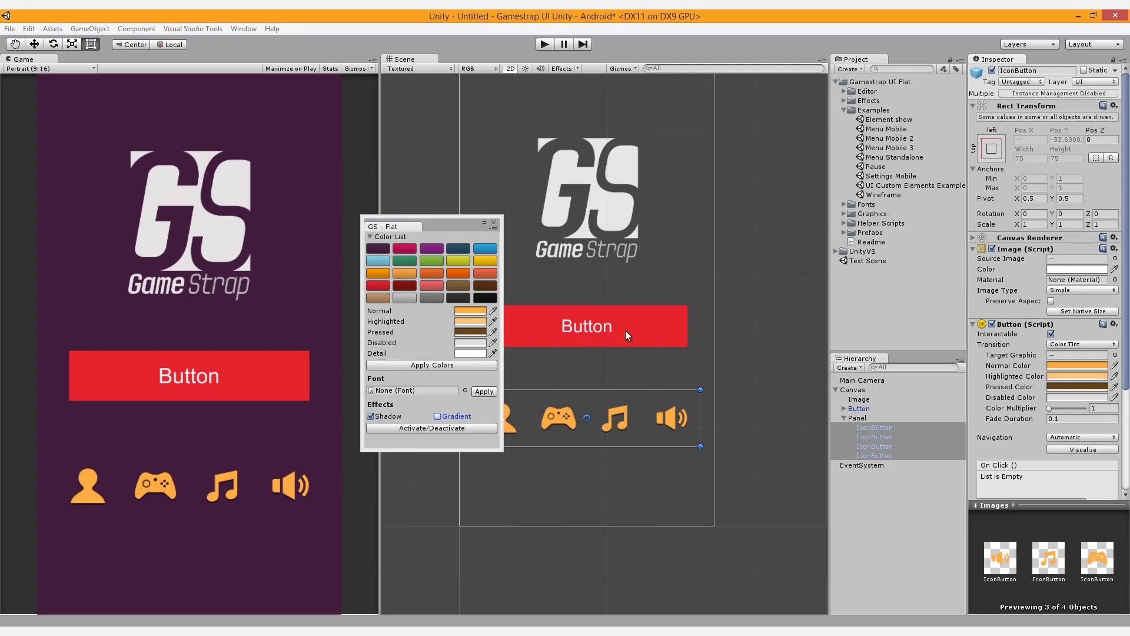
left_click(625, 330)
left_click(437, 428)
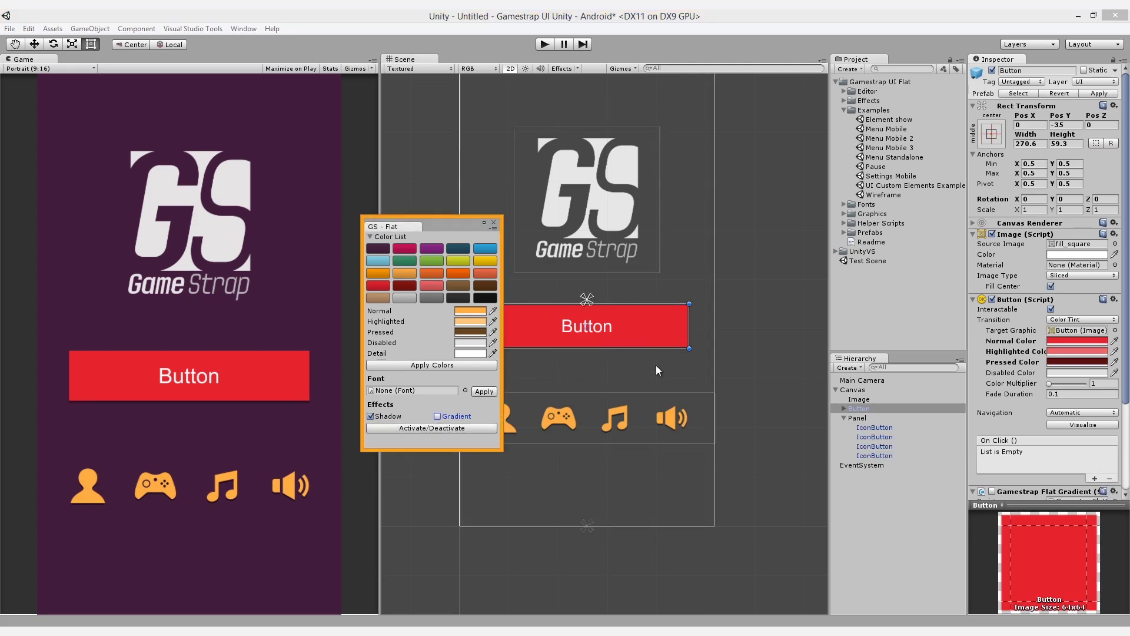
scroll(656, 365, "up", 2)
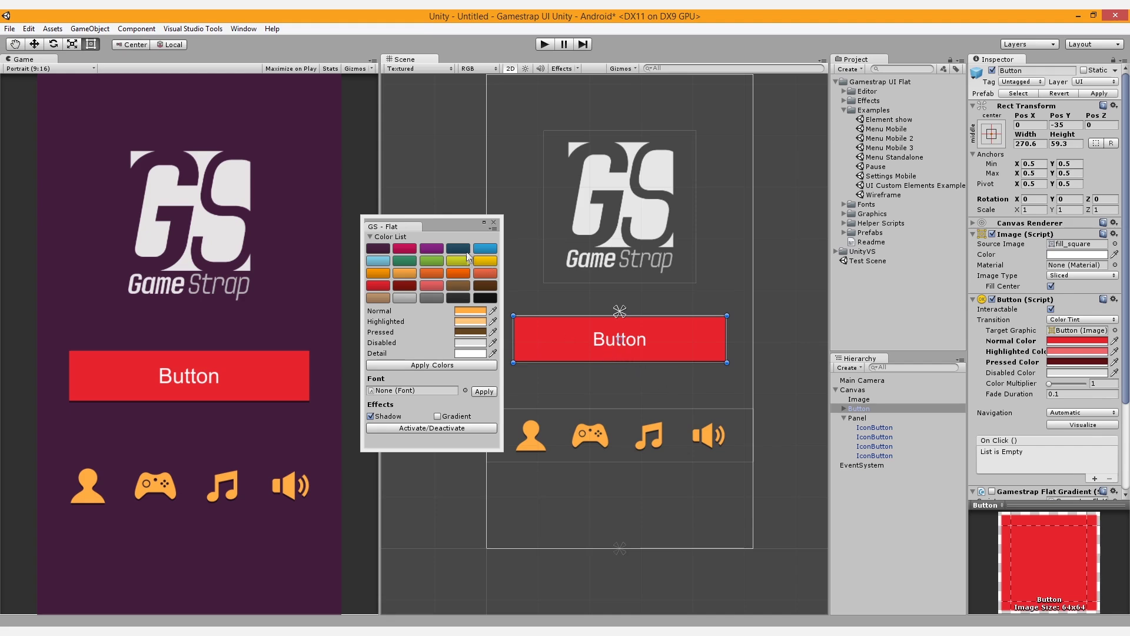
Apply the BEBAS font to the button label in GS - Flat, then open the Source Image sprite chooser
left_click_drag(443, 231, 382, 228)
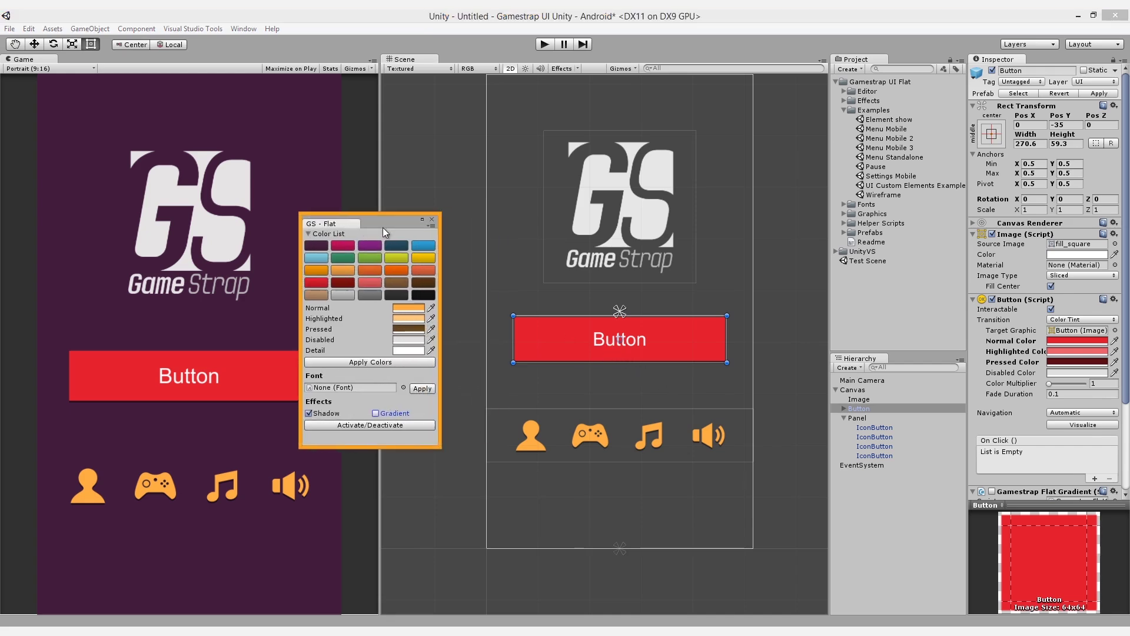
left_click(403, 388)
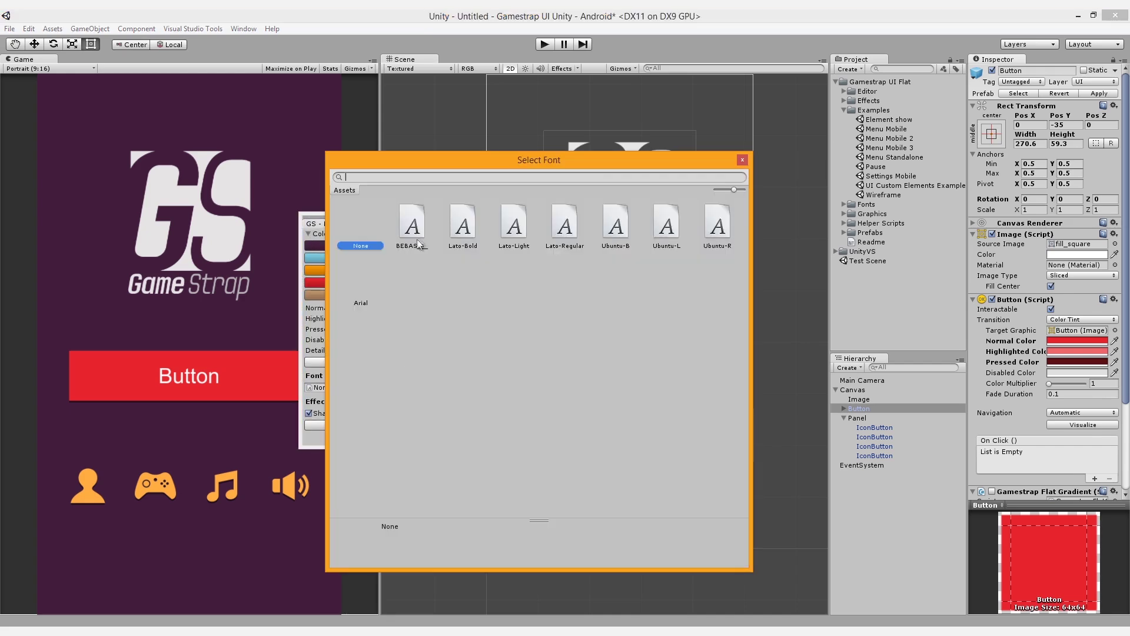
double_click(420, 238)
left_click(421, 389)
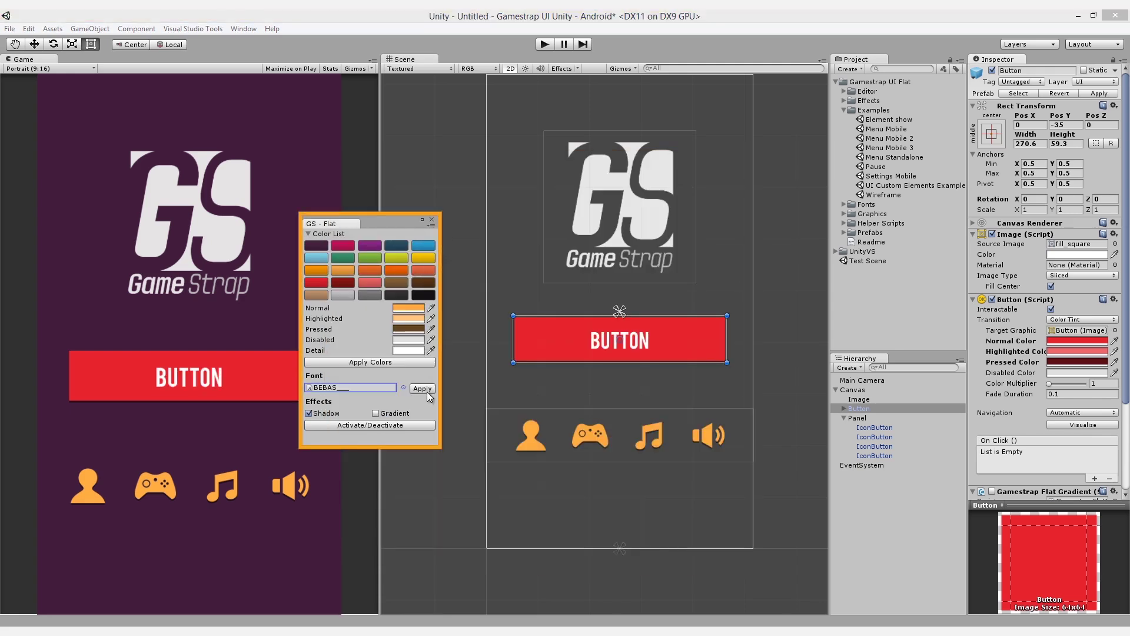
left_click(433, 220)
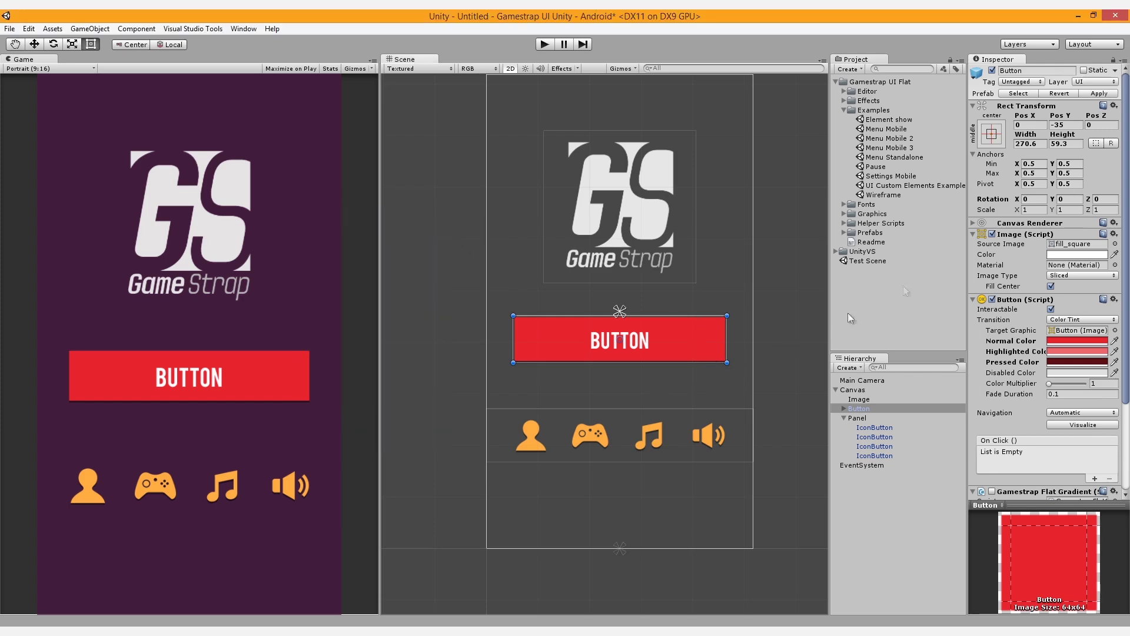
left_click(1114, 243)
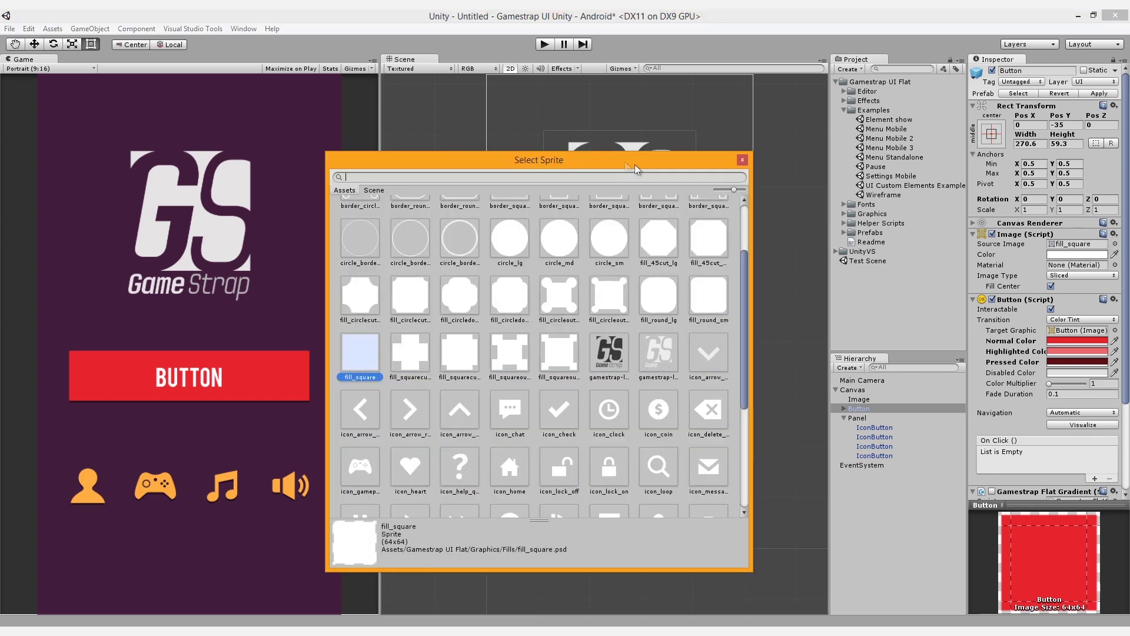
left_click_drag(635, 170, 660, 163)
Preview sprites from border_45cut_lg onward and settle on fill_squareout_sm for the red button
scroll(775, 289, "up", 3)
left_click(450, 218)
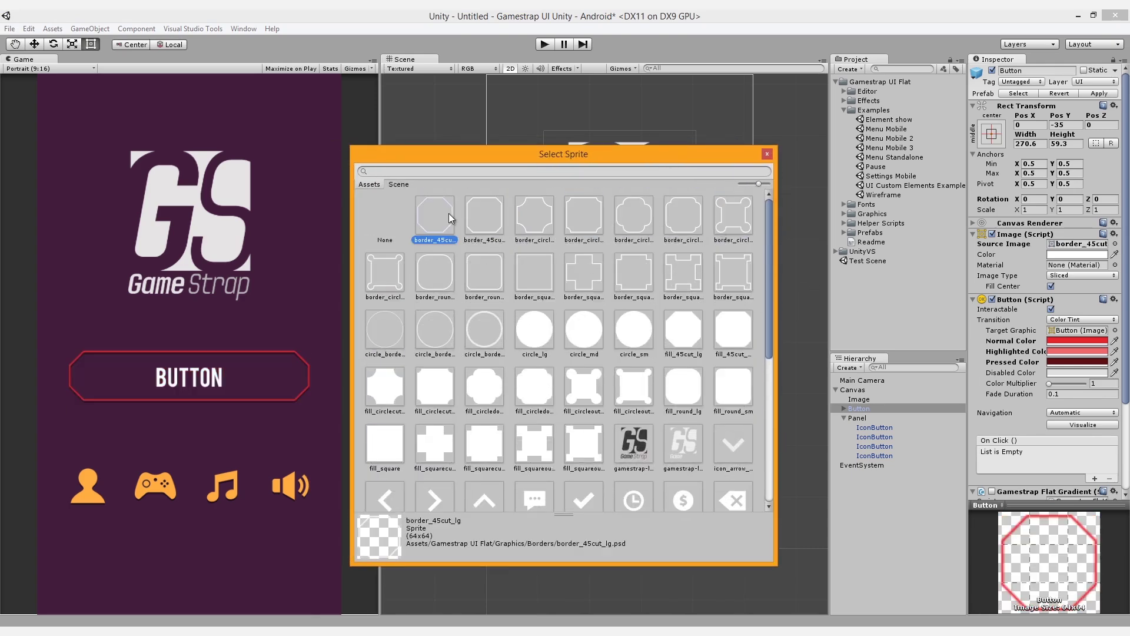
key("Right")
key("Right")
key("Right")
key("Right")
key("Right")
key("Right")
key("Right")
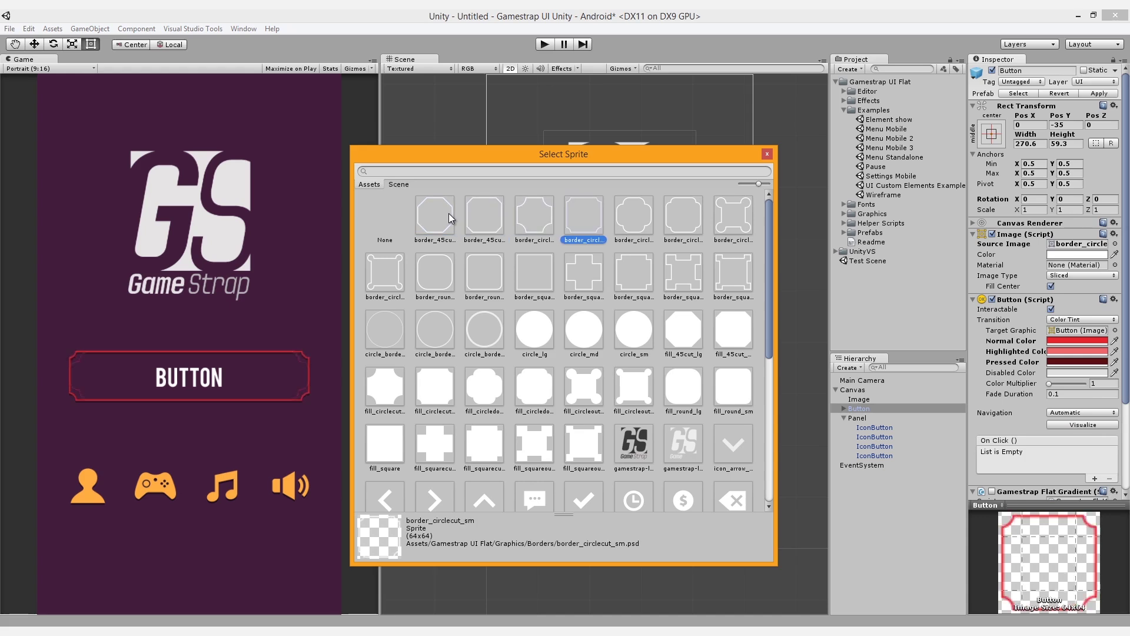
key("Right")
key("Right")
key("Right")
key("Right")
key("Right")
key("Right")
key("Right")
key("Right")
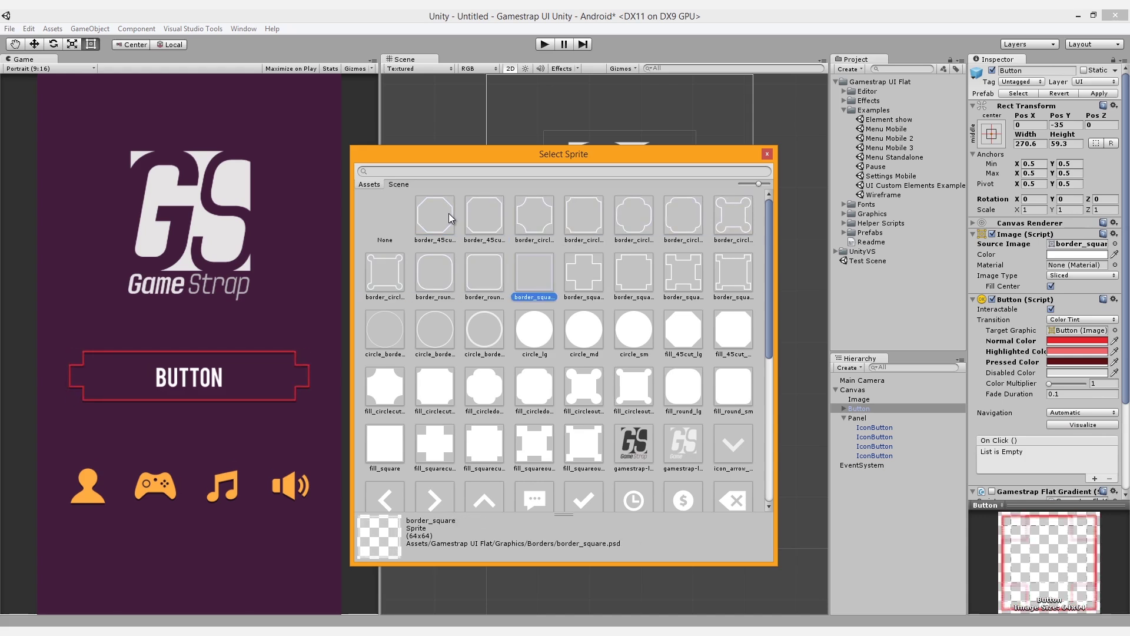
key("Right")
key("Right")
key("Right")
key("Right")
key("Right")
key("Right")
key("Right")
key("Right")
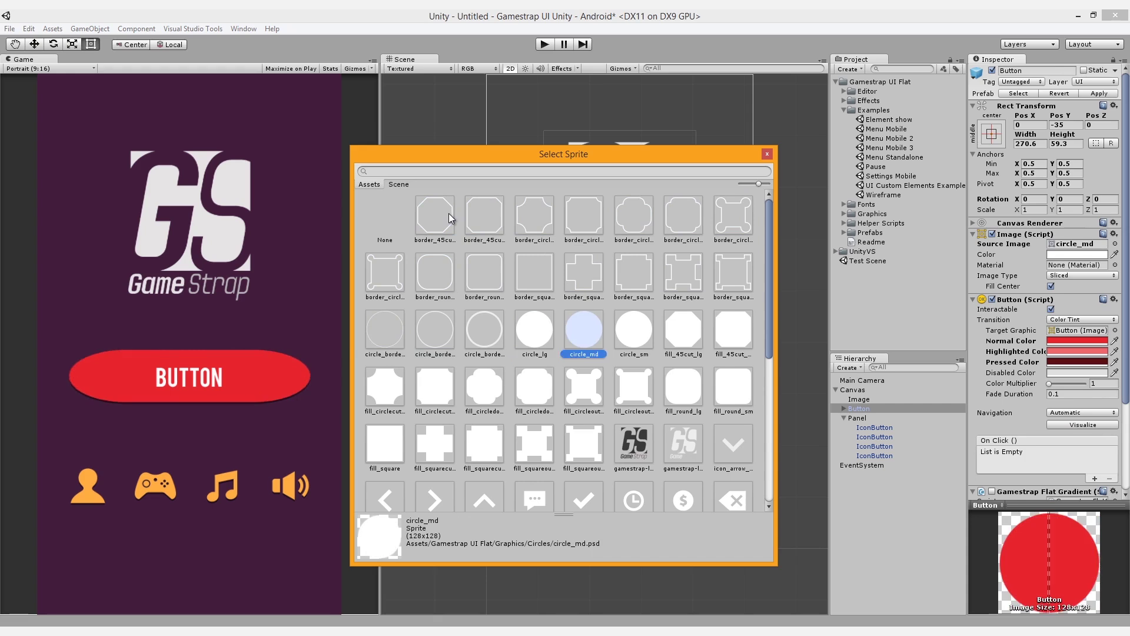
key("Right")
key("Right")
key("Right")
key("Right")
key("Right")
key("Right")
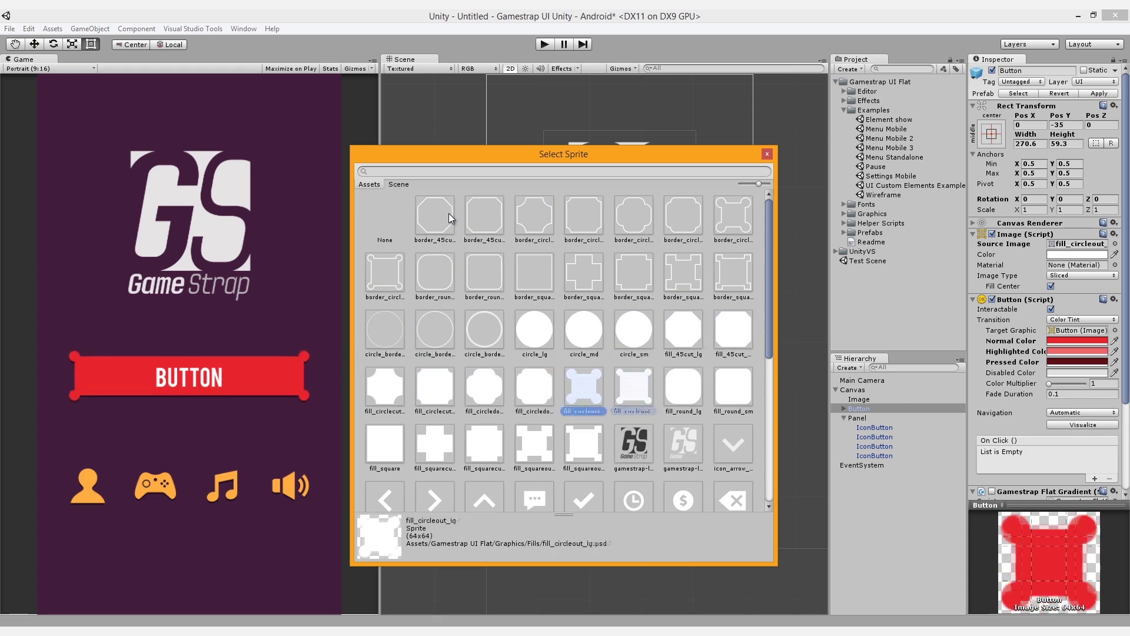
key("Right")
key("Right")
key("Right")
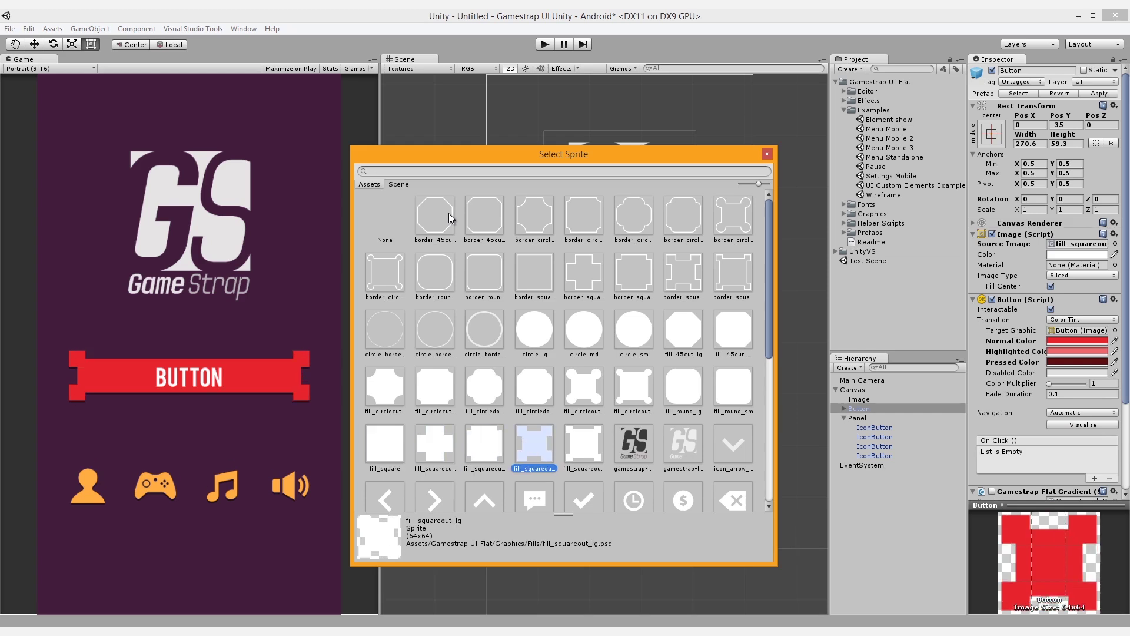
key("Right")
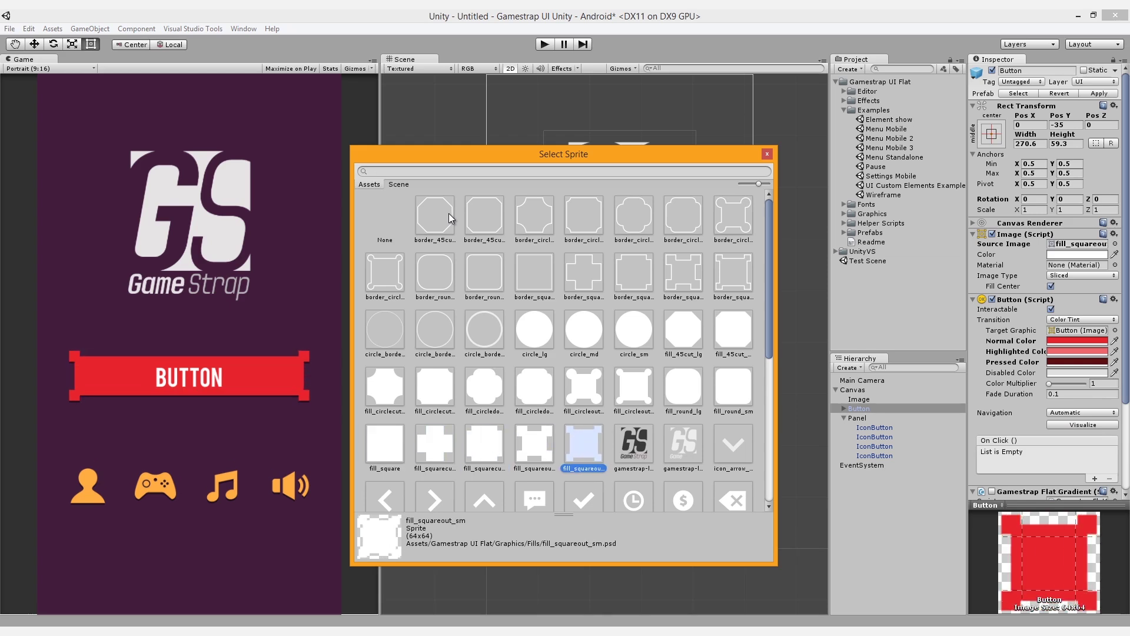
key("Return")
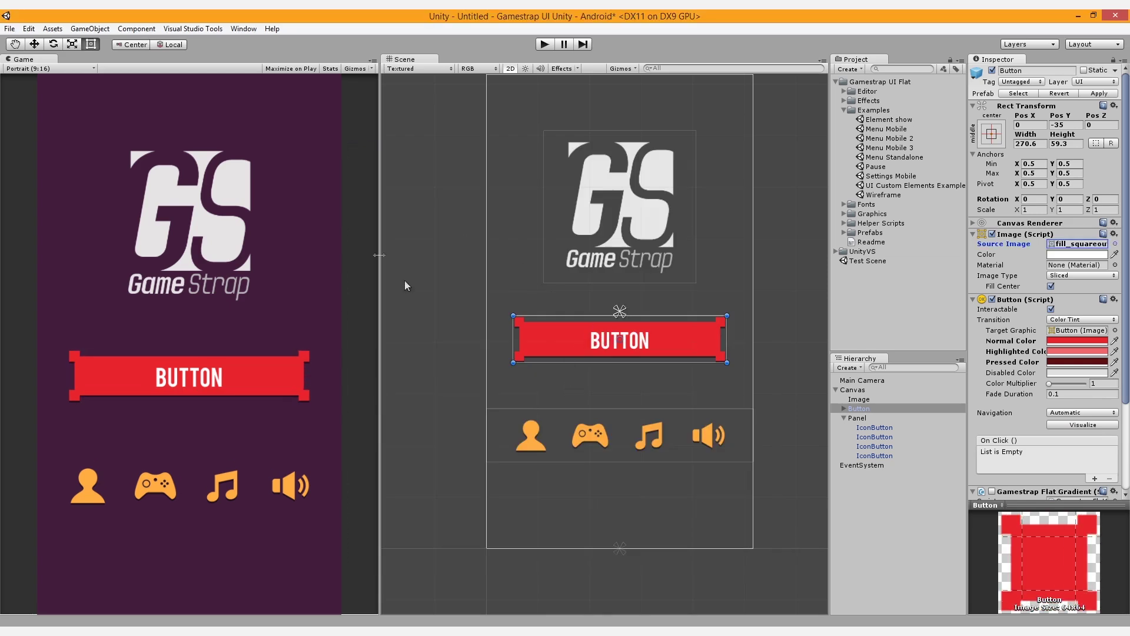
Test-play the menu by pressing the red button and music icon, then exit play mode
left_click(545, 43)
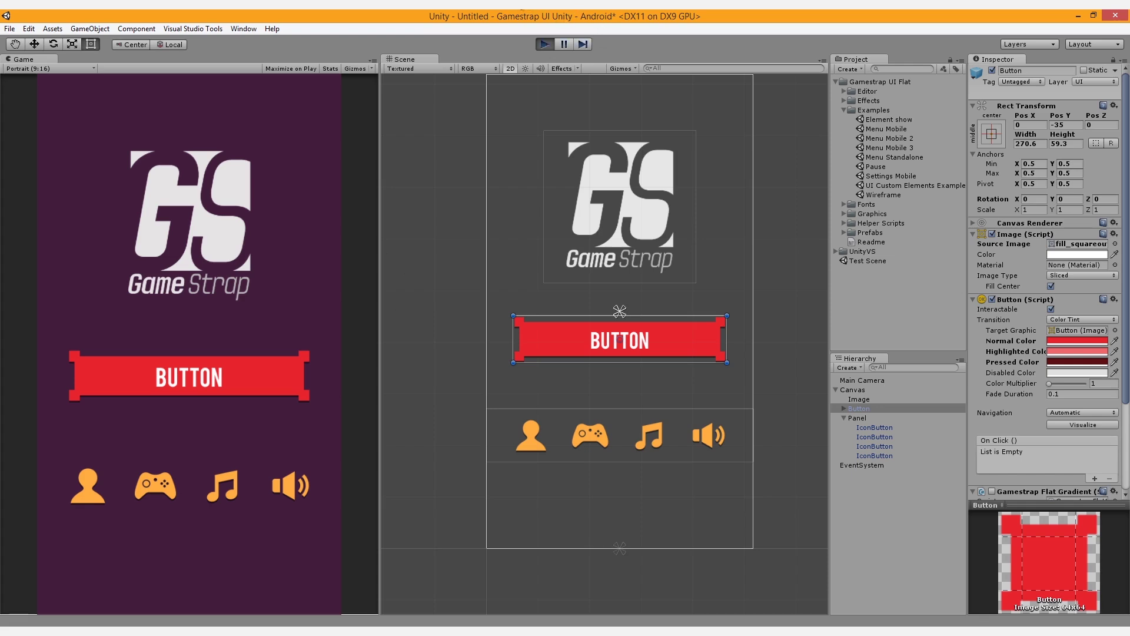
left_click(246, 371)
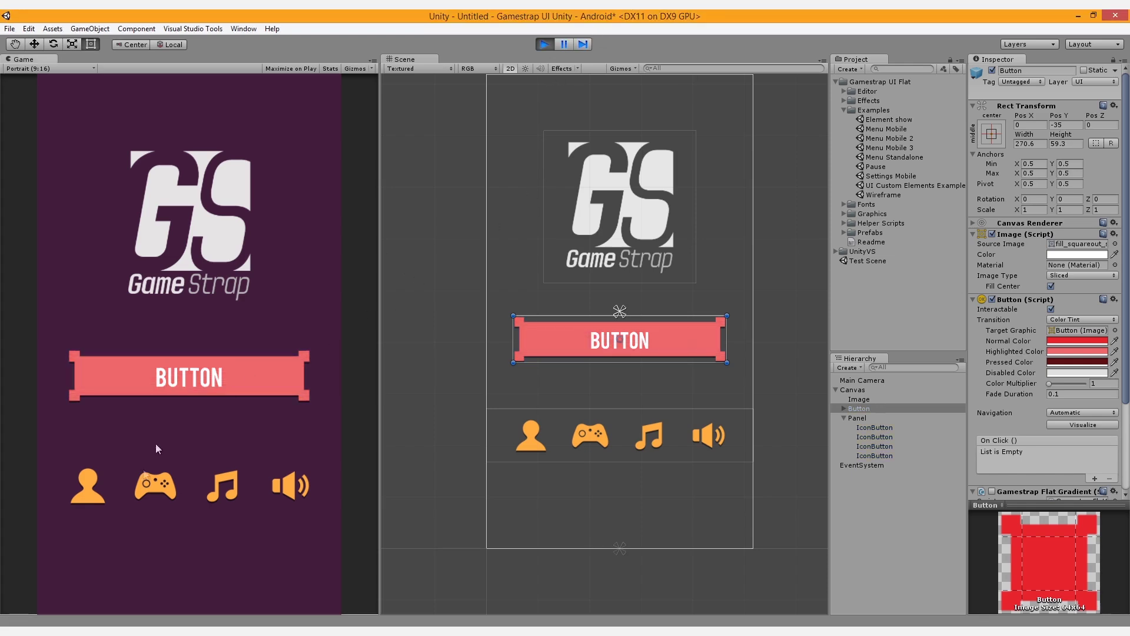
left_click(156, 443)
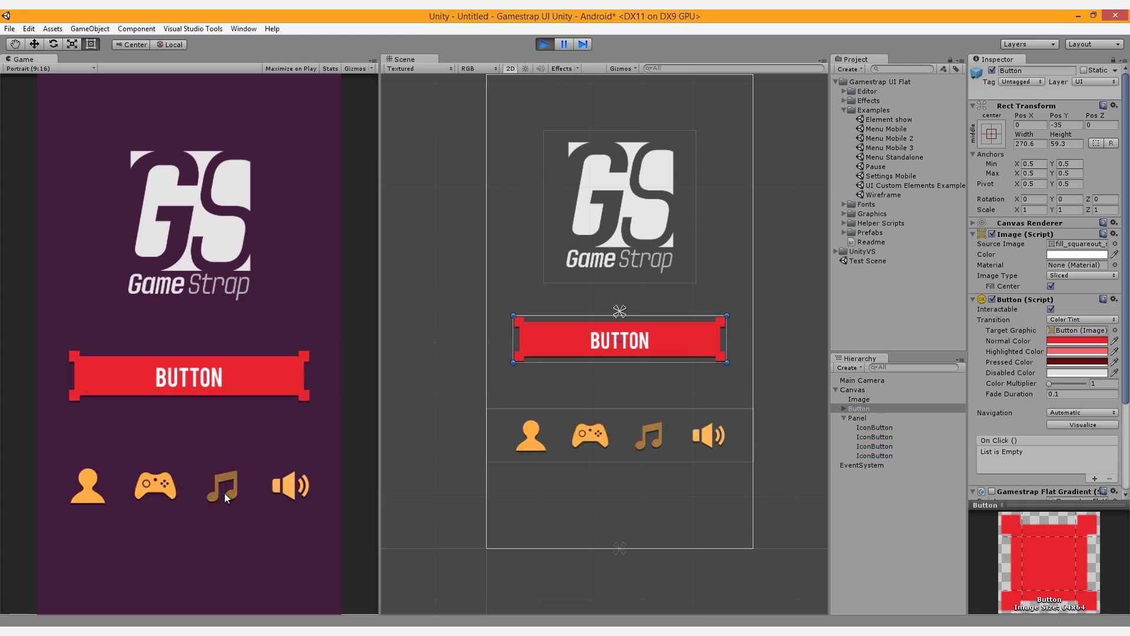
left_click(546, 45)
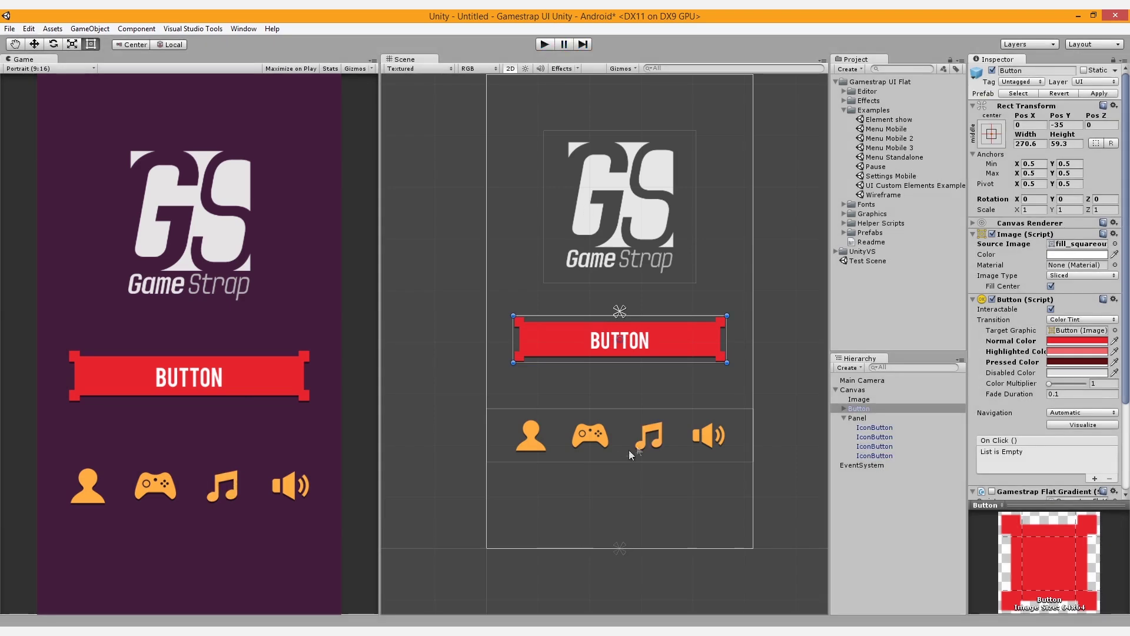
Attach the ToggleButtonIcon script from Helper Scripts to both the music and speaker icon buttons
left_click(656, 440)
left_click(706, 445, "shift")
scroll(1048, 294, "down", 4)
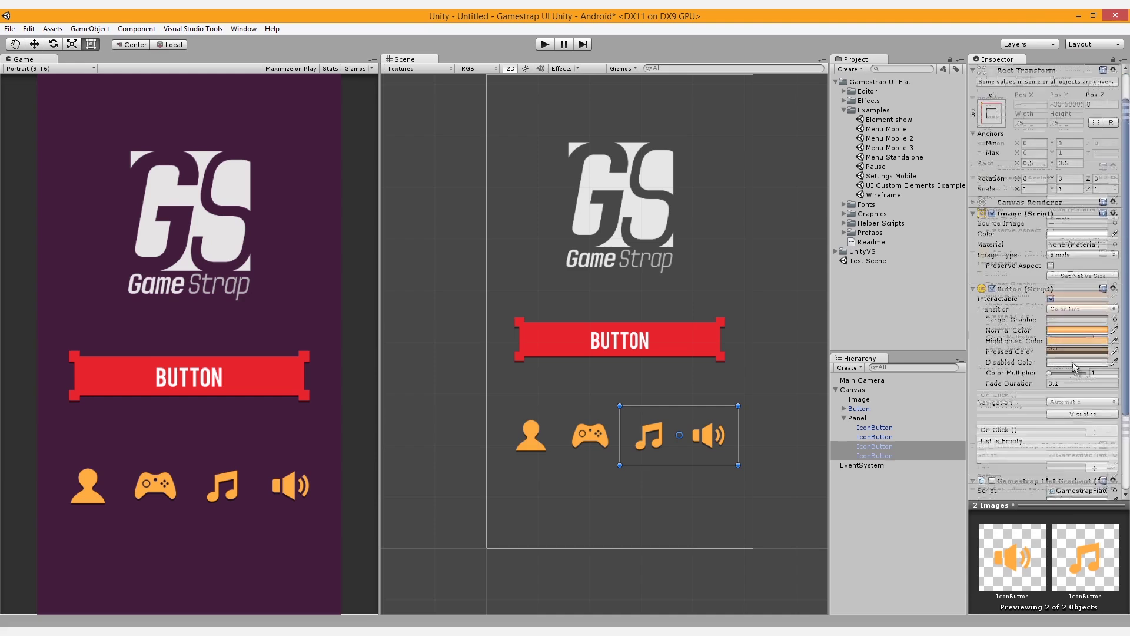
left_click(844, 111)
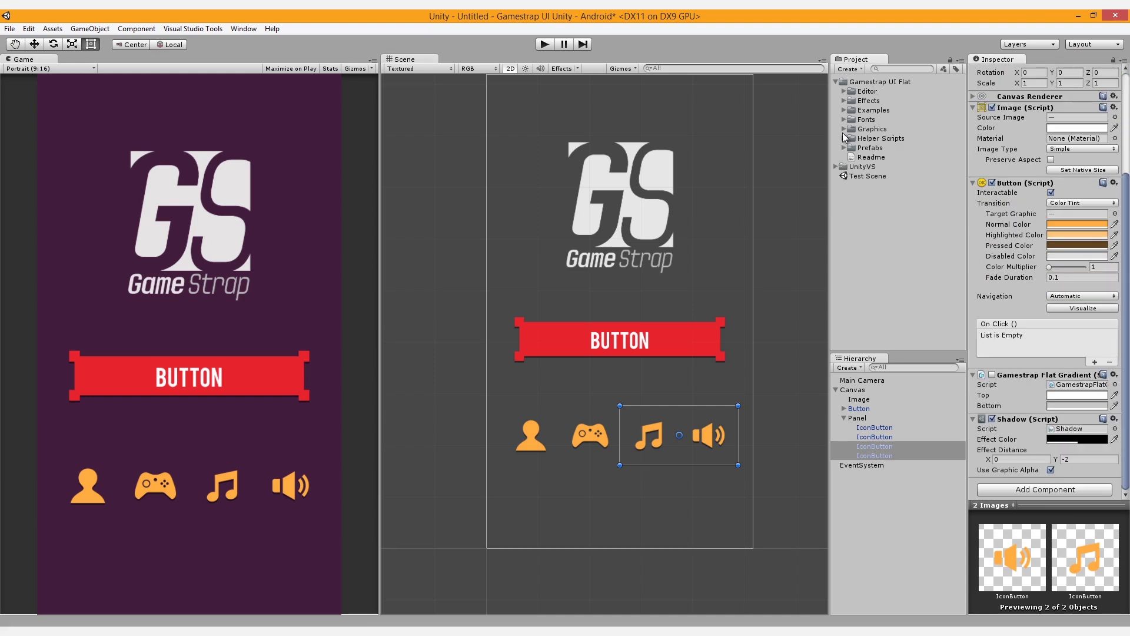
left_click(844, 138)
left_click_drag(885, 158, 1031, 466)
scroll(1031, 466, "down", 3)
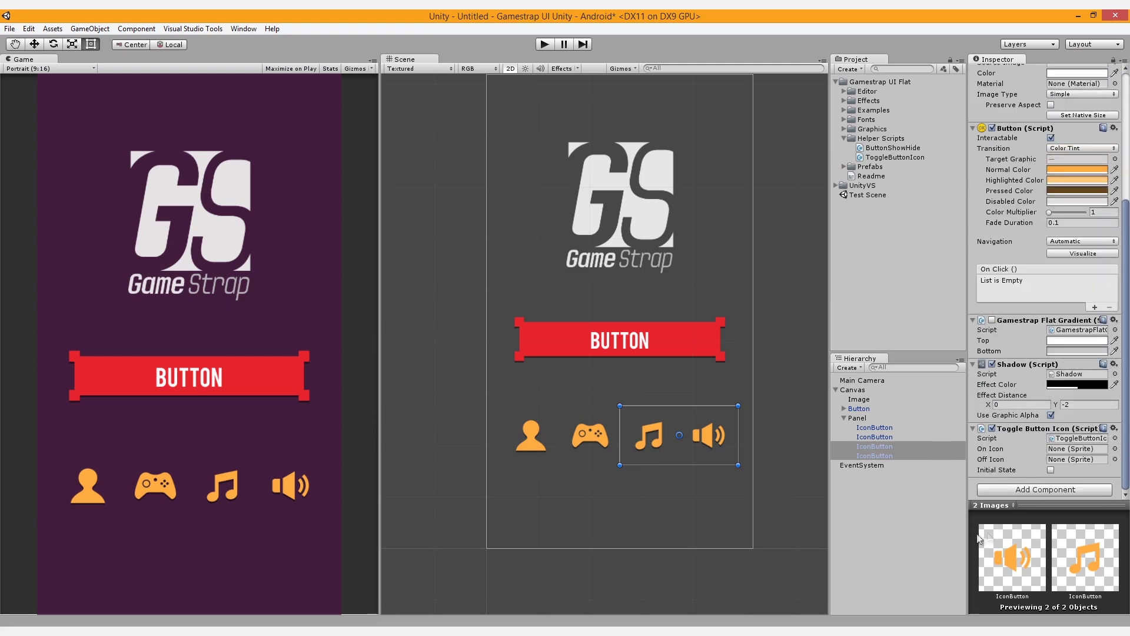
Give the music icon the music note as On Icon and the muted note as Off Icon
left_click(900, 447)
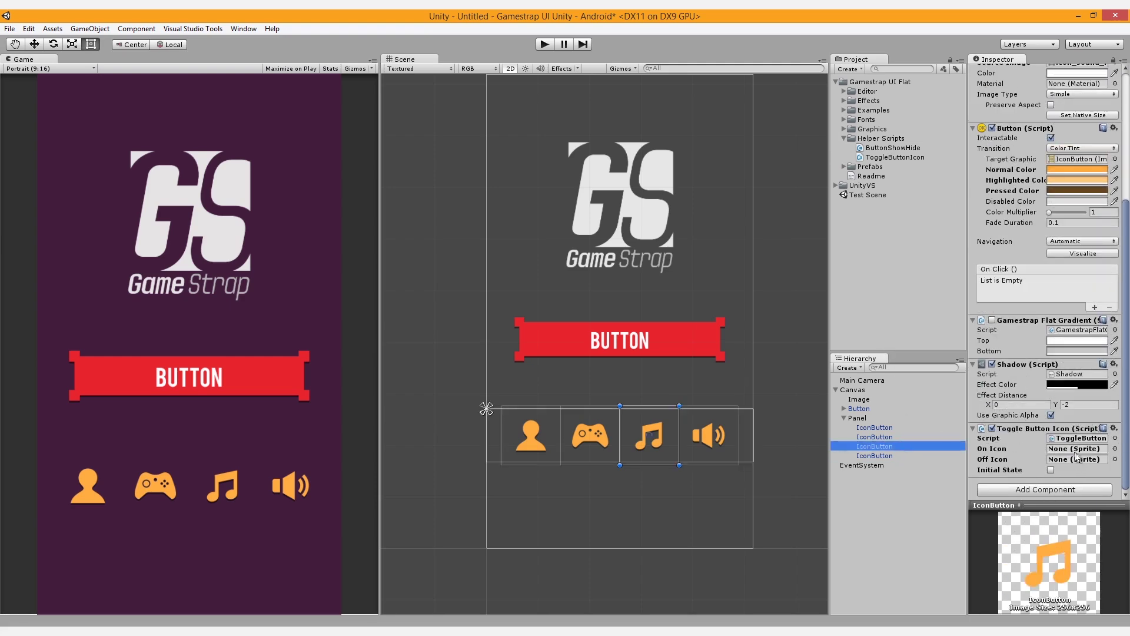
left_click(1115, 449)
scroll(647, 376, "down", 3)
scroll(530, 411, "down", 2)
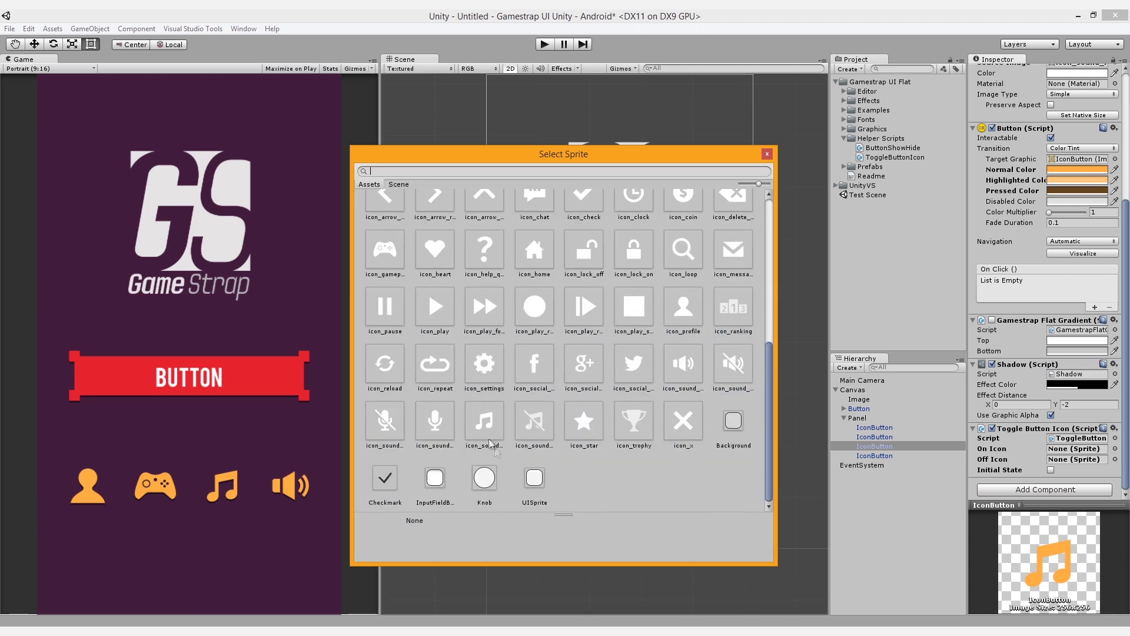
double_click(489, 443)
left_click(1115, 459)
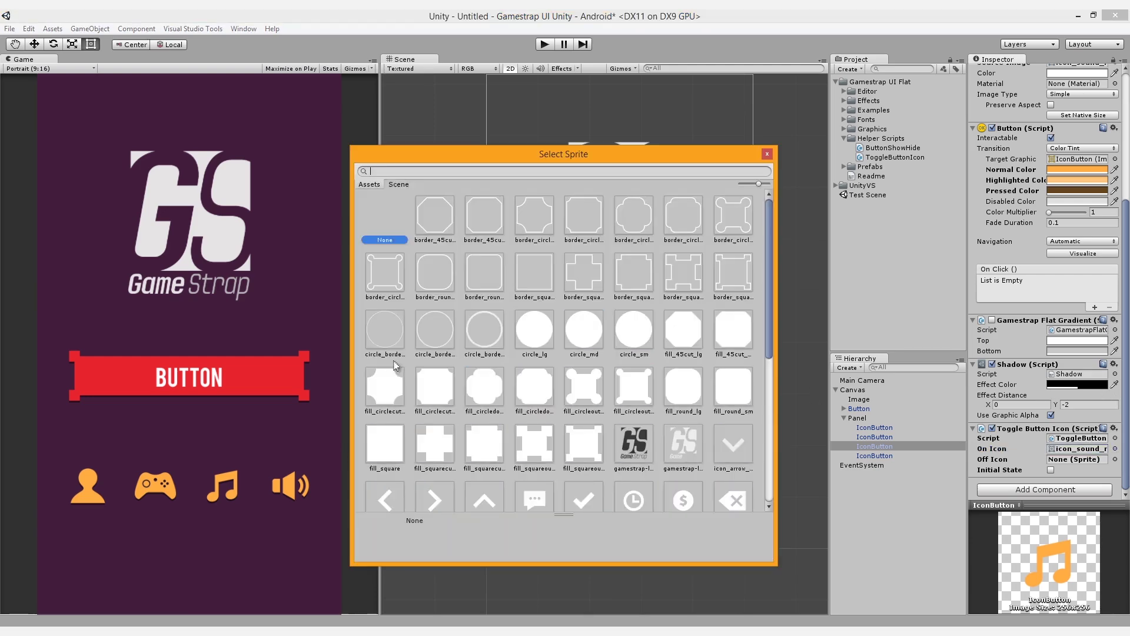
scroll(383, 503, "down", 5)
double_click(534, 420)
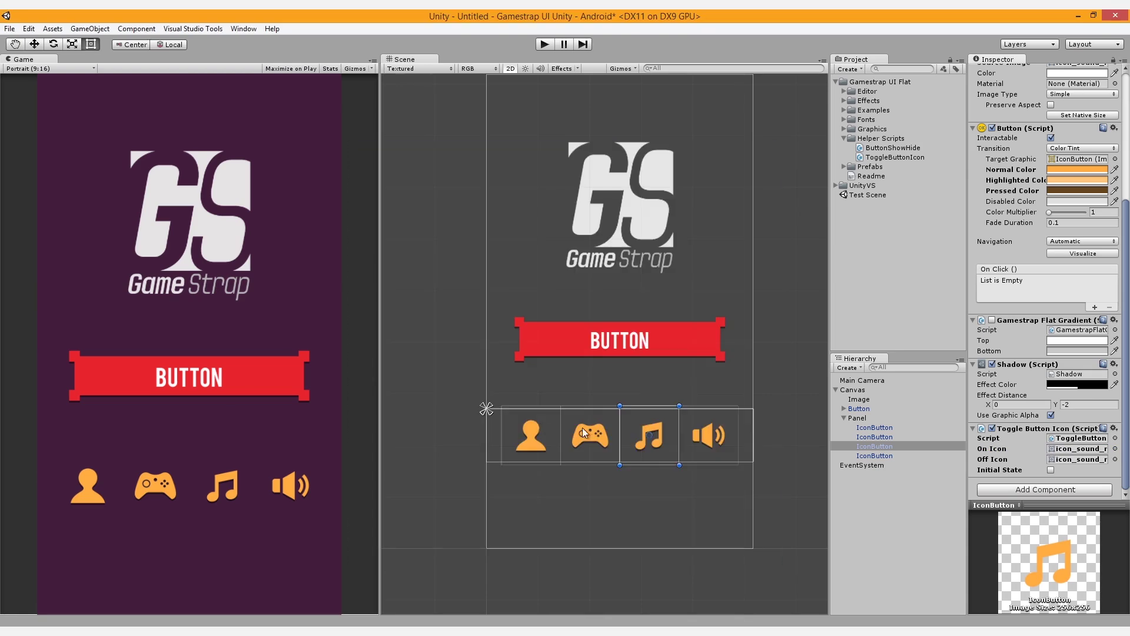
Give the speaker icon sound and muted-speaker sprites, then enable Initial State on both icons
left_click(875, 456)
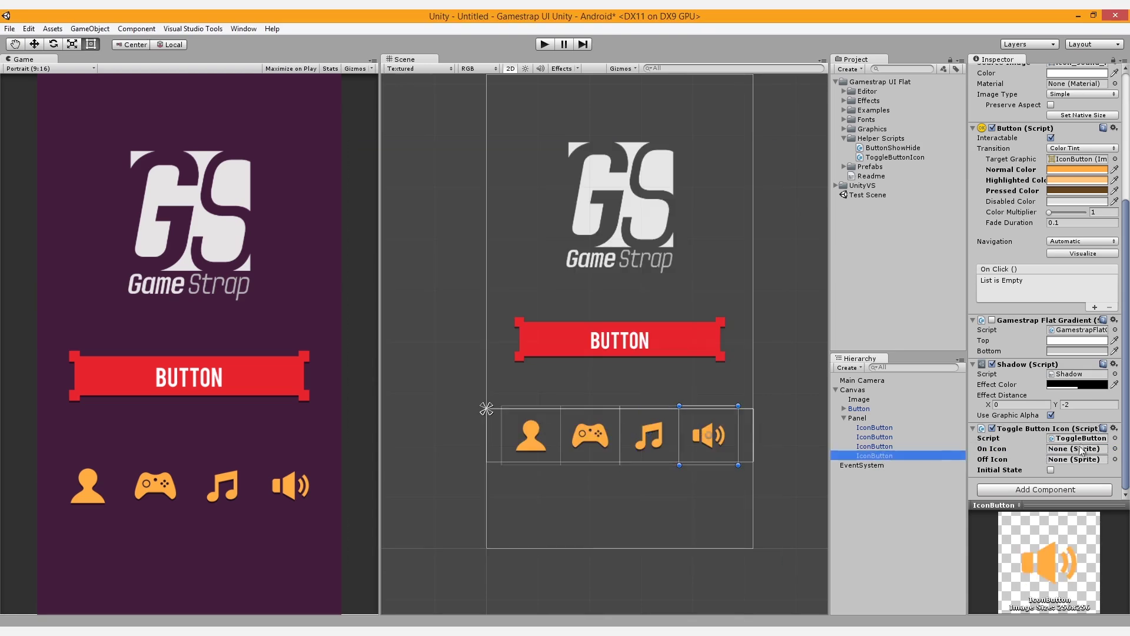
left_click(1114, 449)
scroll(704, 353, "down", 5)
double_click(693, 423)
left_click(1115, 460)
scroll(647, 341, "down", 5)
left_click(745, 368)
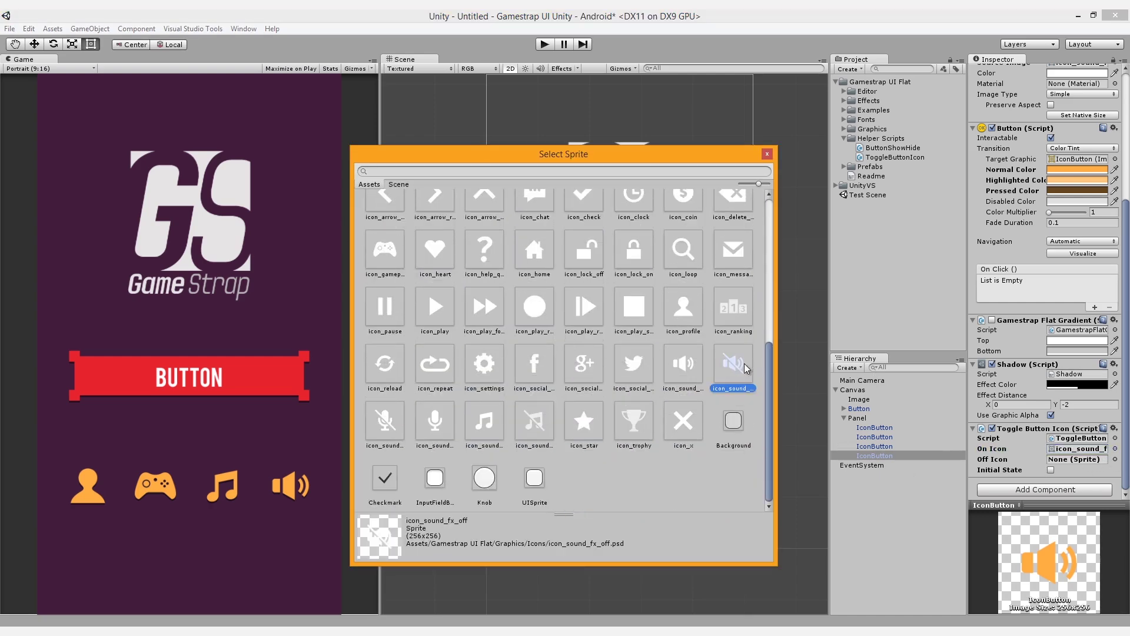
double_click(745, 368)
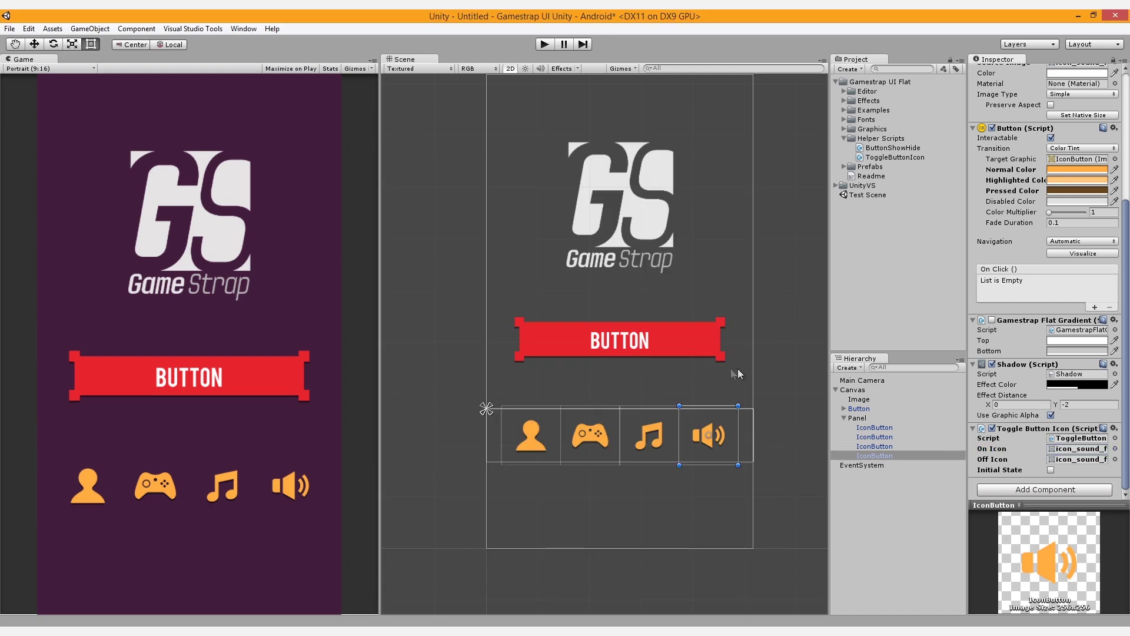
left_click(883, 446, "ctrl")
left_click(1051, 469)
left_click(544, 44)
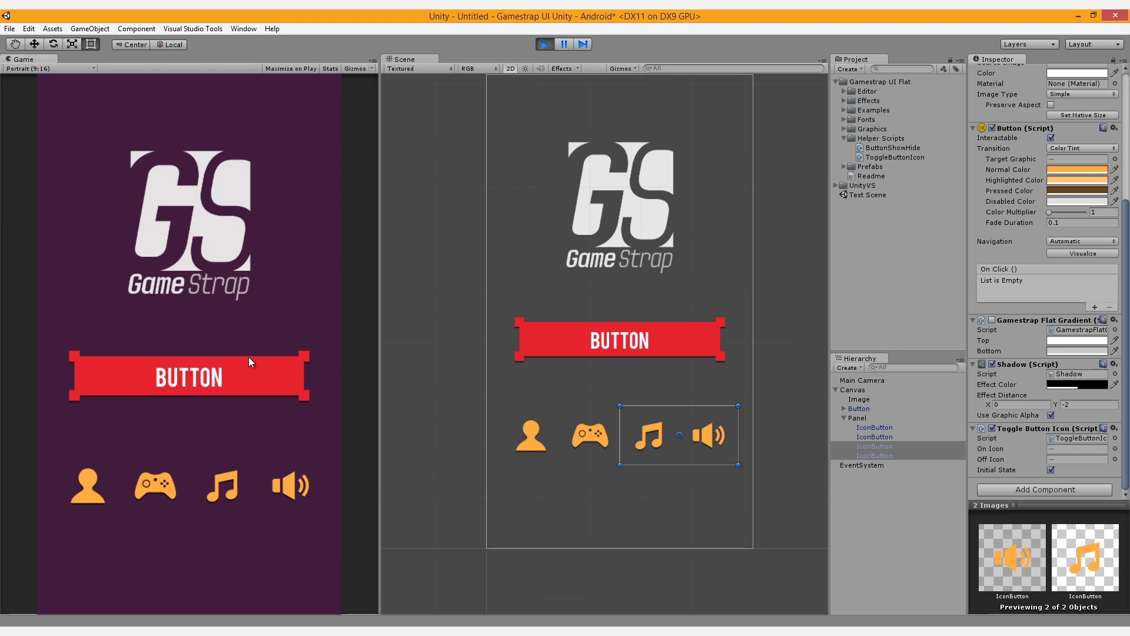
left_click(220, 488)
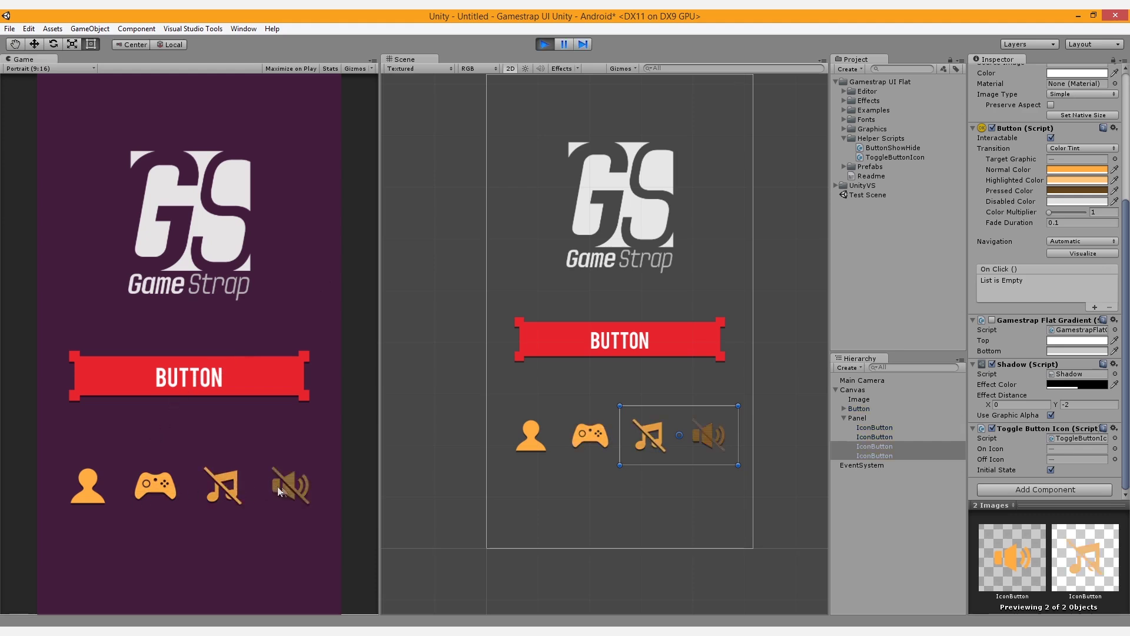
left_click(291, 486)
left_click(303, 486)
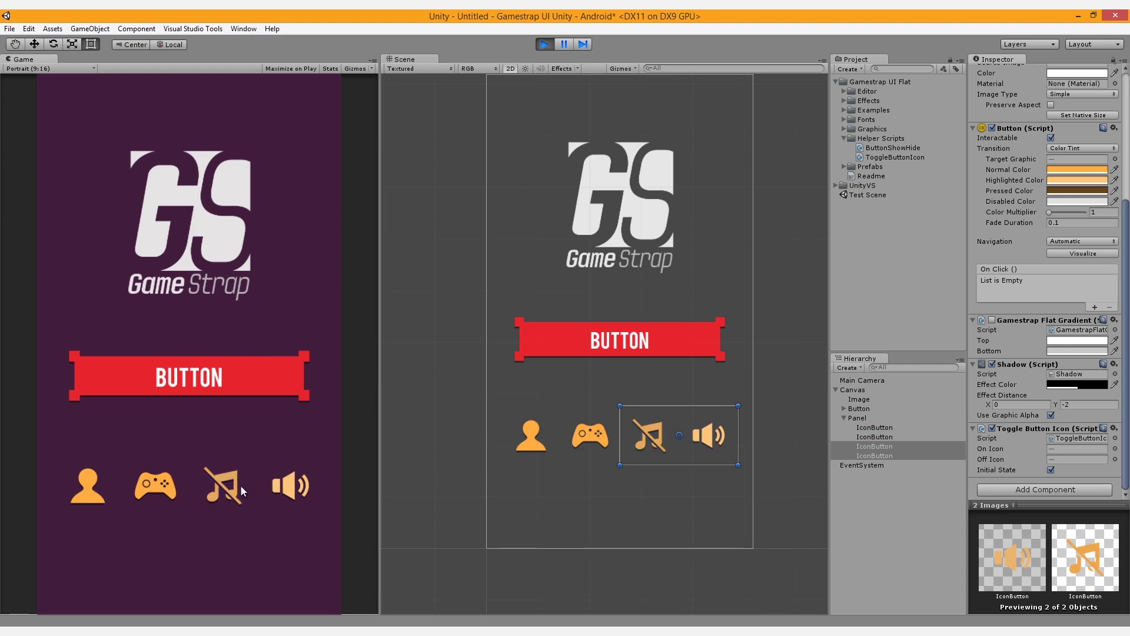
left_click(216, 488)
left_click(212, 488)
left_click(212, 489)
left_click(274, 485)
left_click(274, 485)
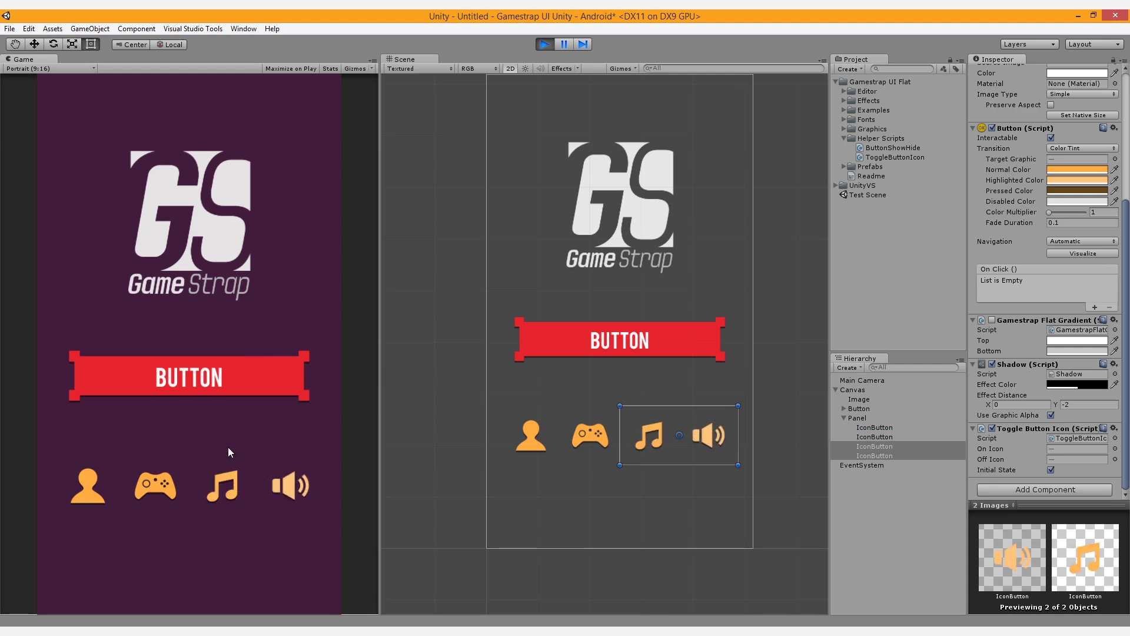
left_click(542, 44)
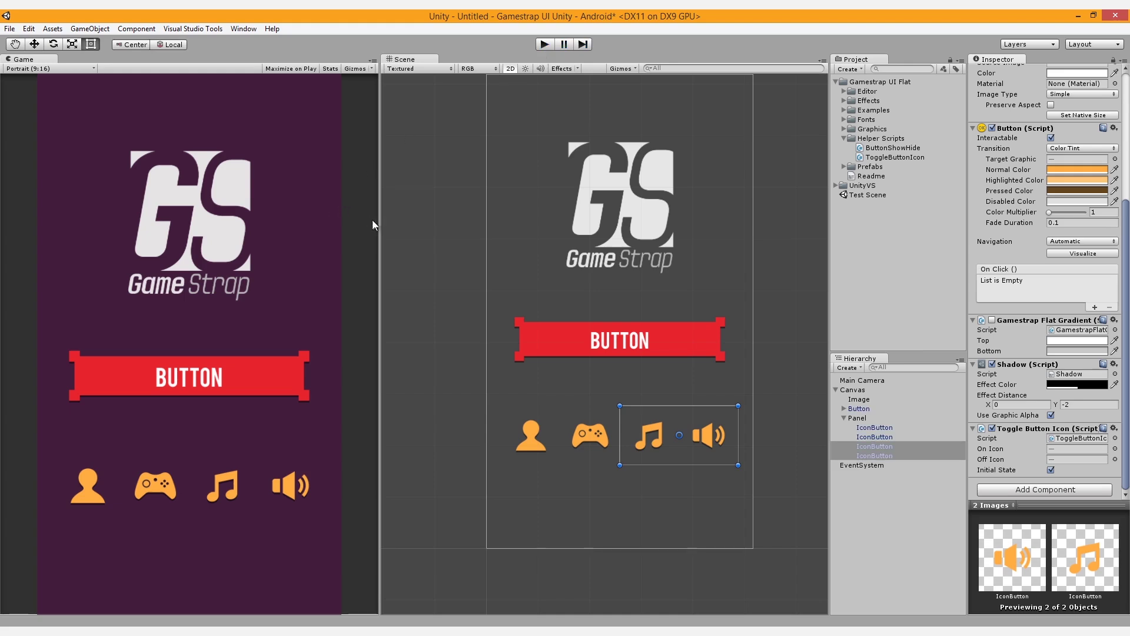
Replace the red button's Text child content with 'Play Now'
left_click_drag(373, 224, 393, 224)
left_click(595, 338)
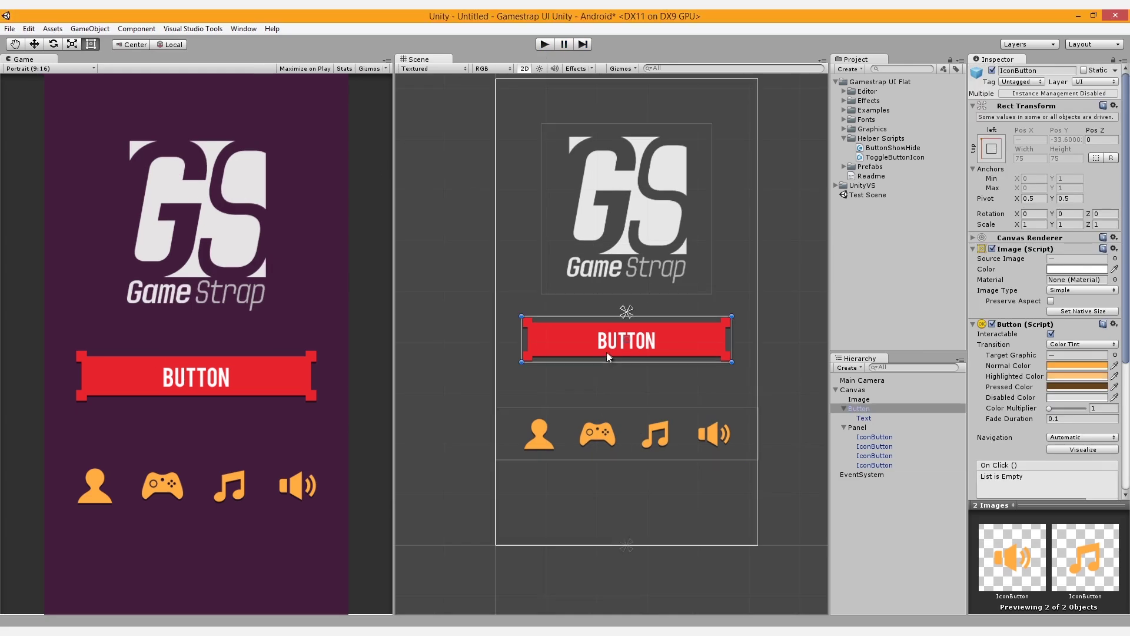
left_click(881, 418)
left_click(1047, 265)
type("P")
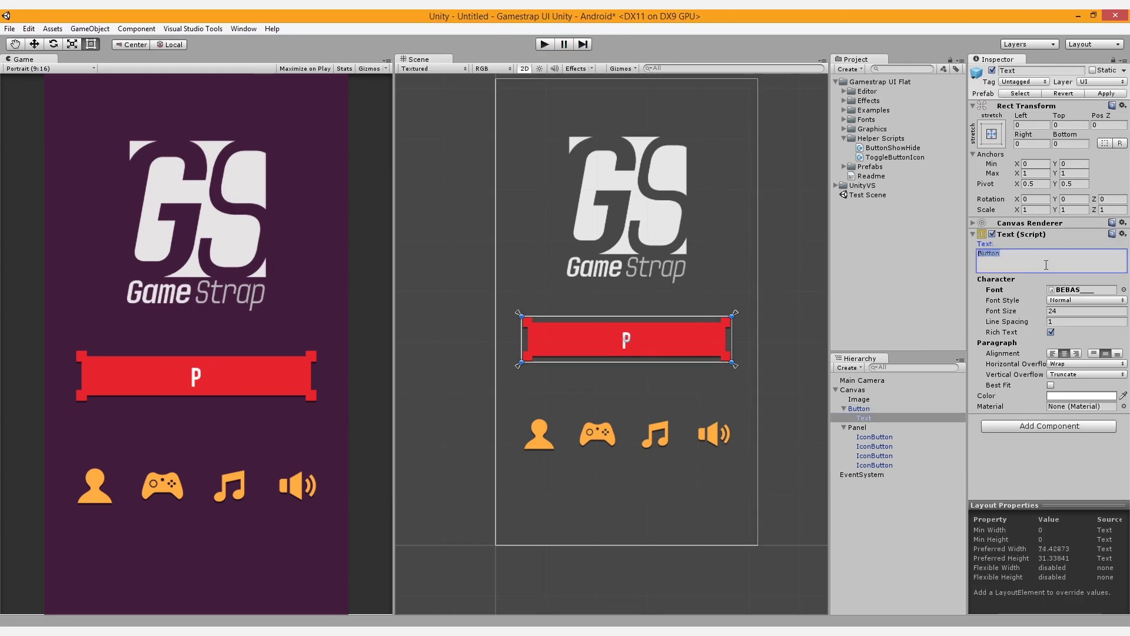
type("lay Now")
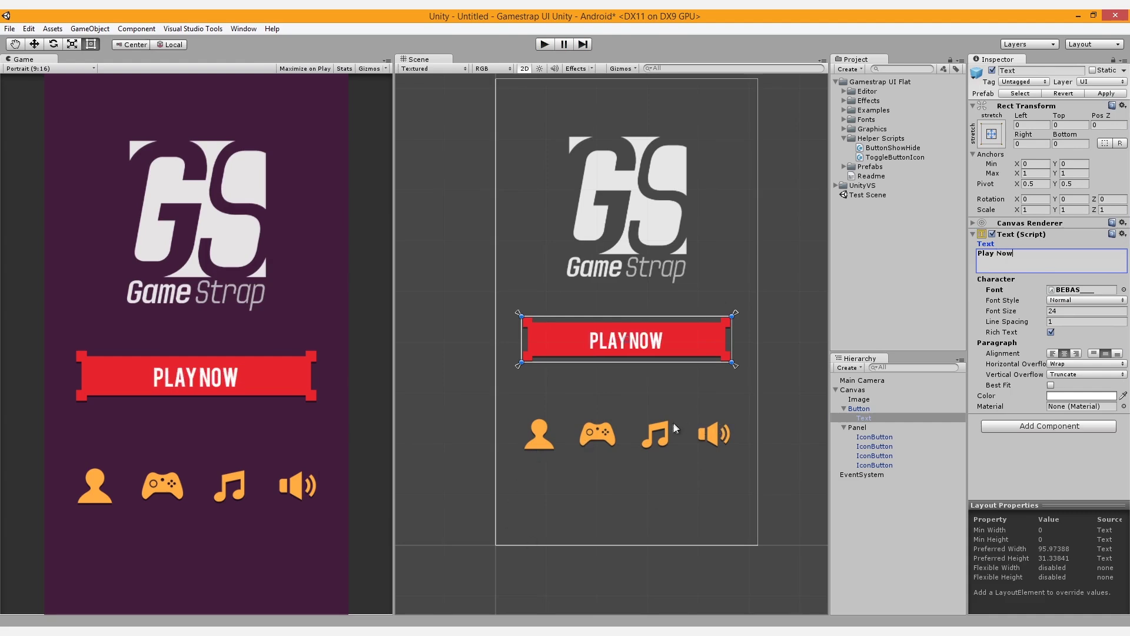
left_click_drag(676, 428, 739, 450)
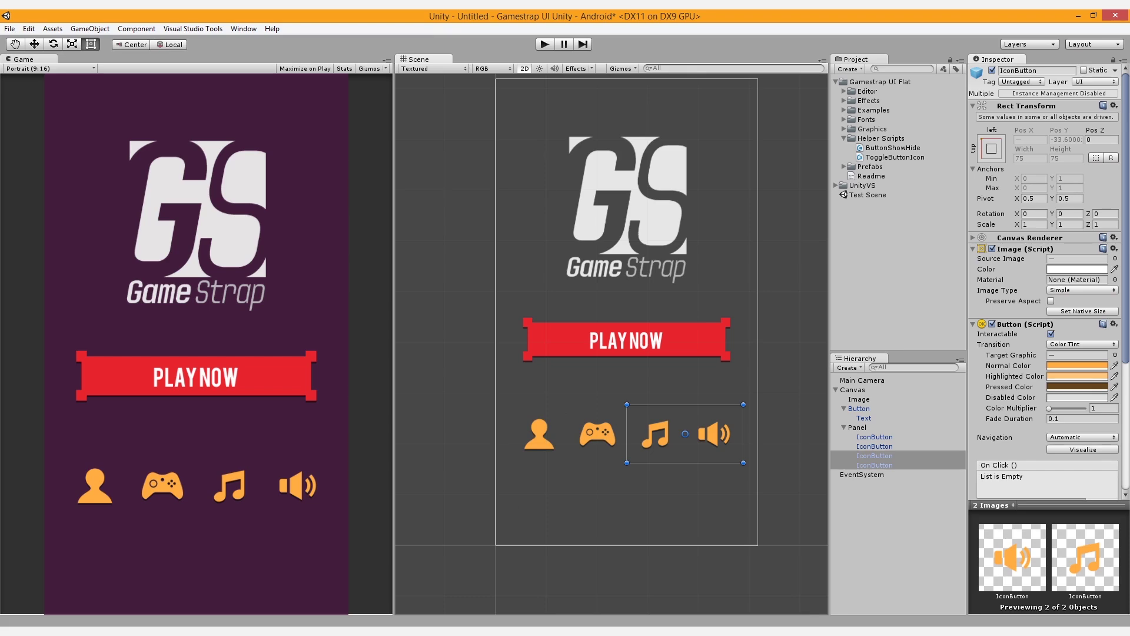
left_click(78, 68)
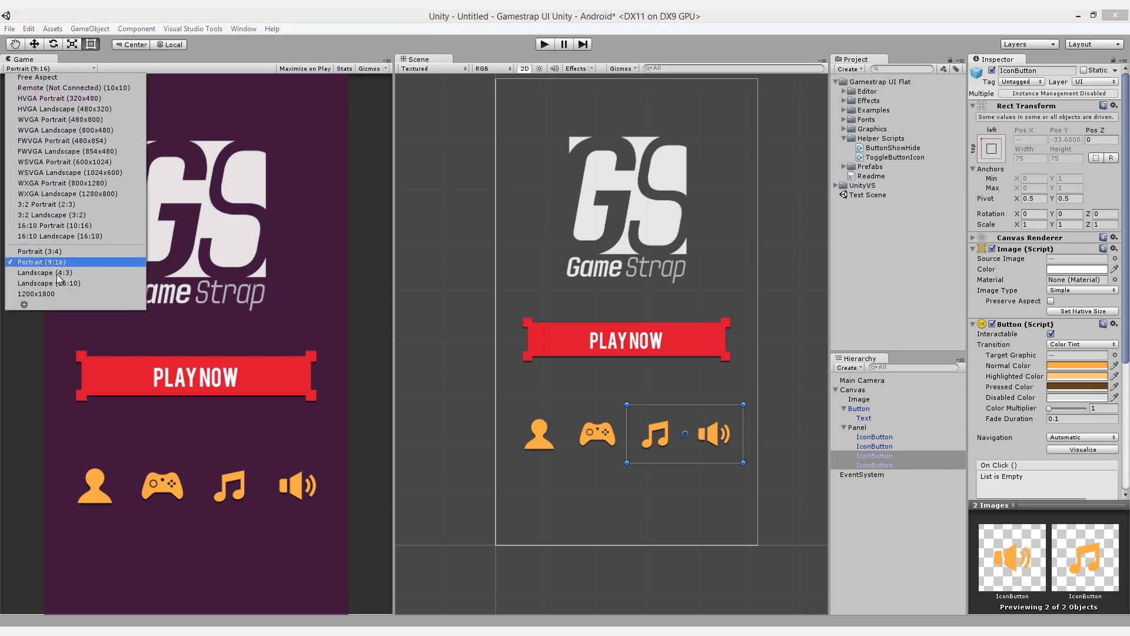
left_click(70, 251)
left_click_drag(405, 288, 342, 288)
left_click(51, 69)
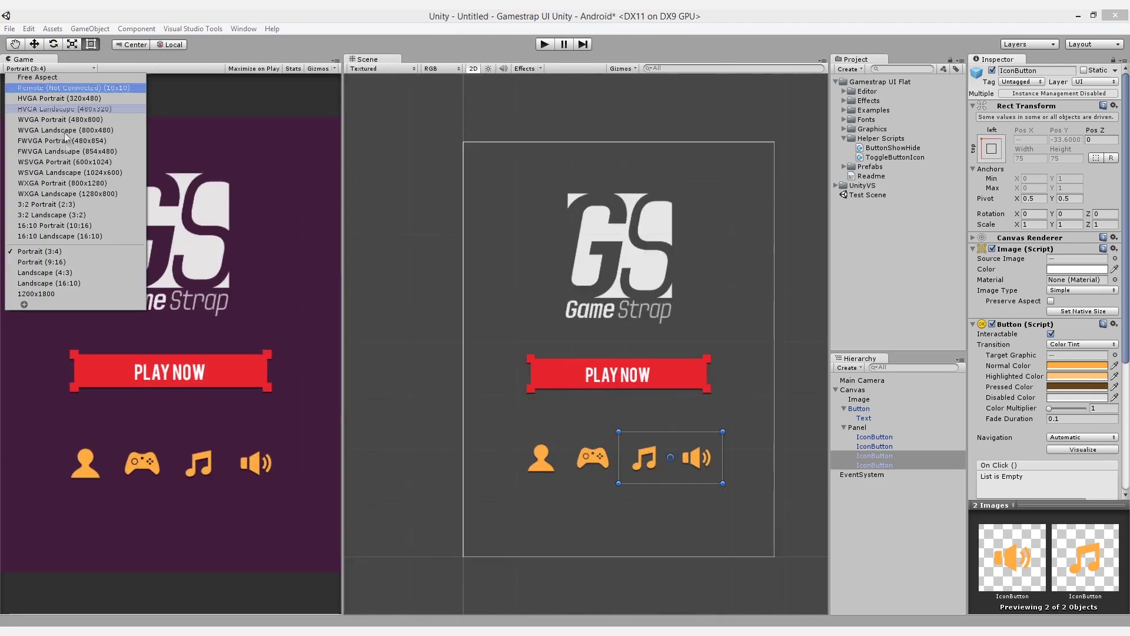
left_click(63, 262)
left_click_drag(278, 279, 392, 286)
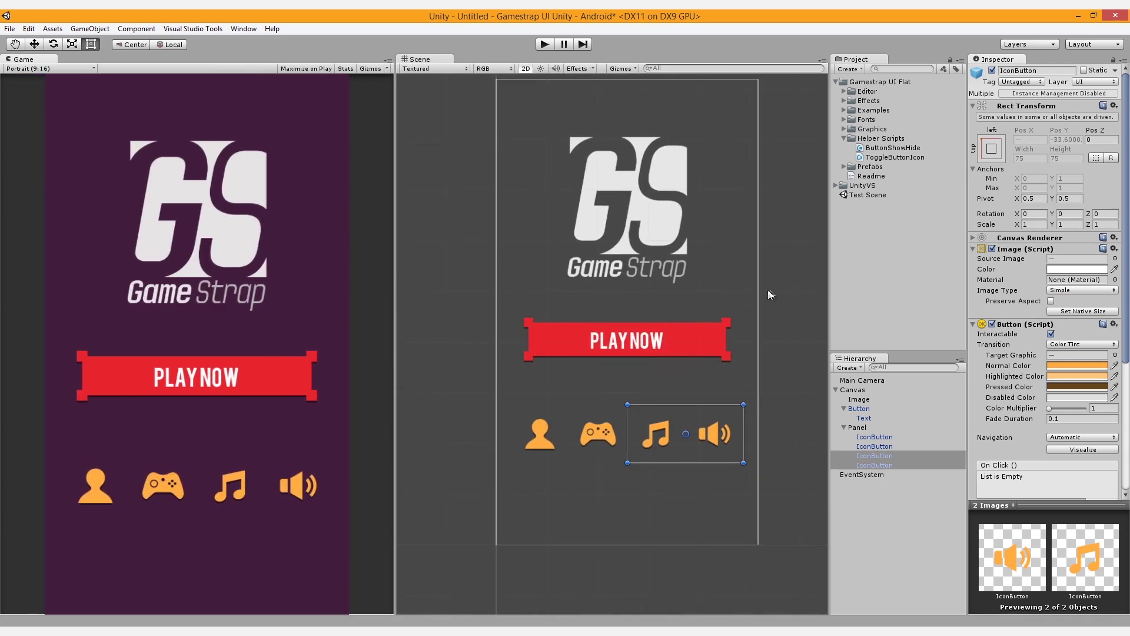
left_click(822, 279)
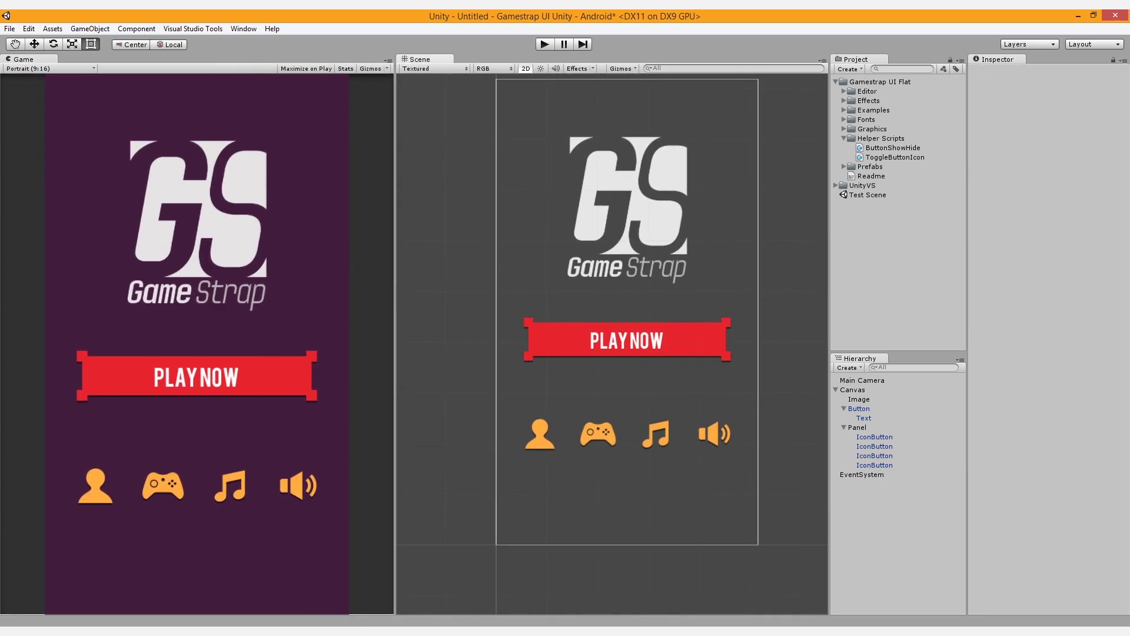